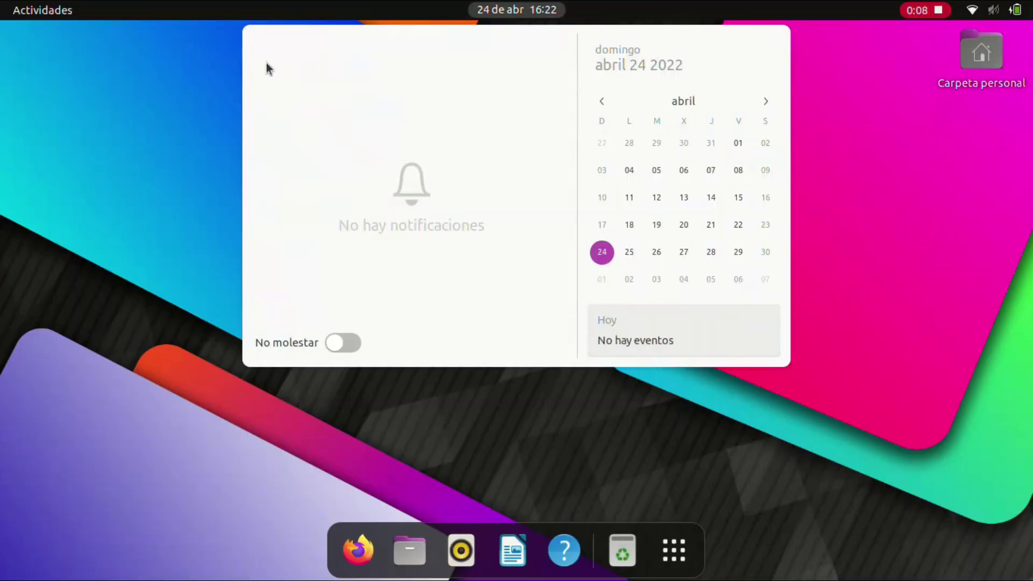
left_click(179, 67)
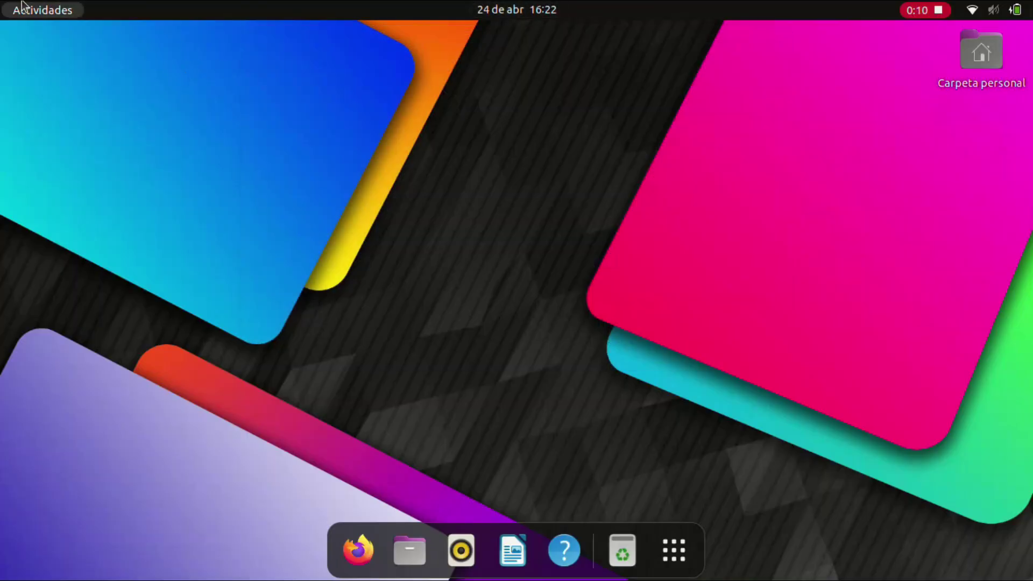
left_click(21, 7)
left_click(235, 318)
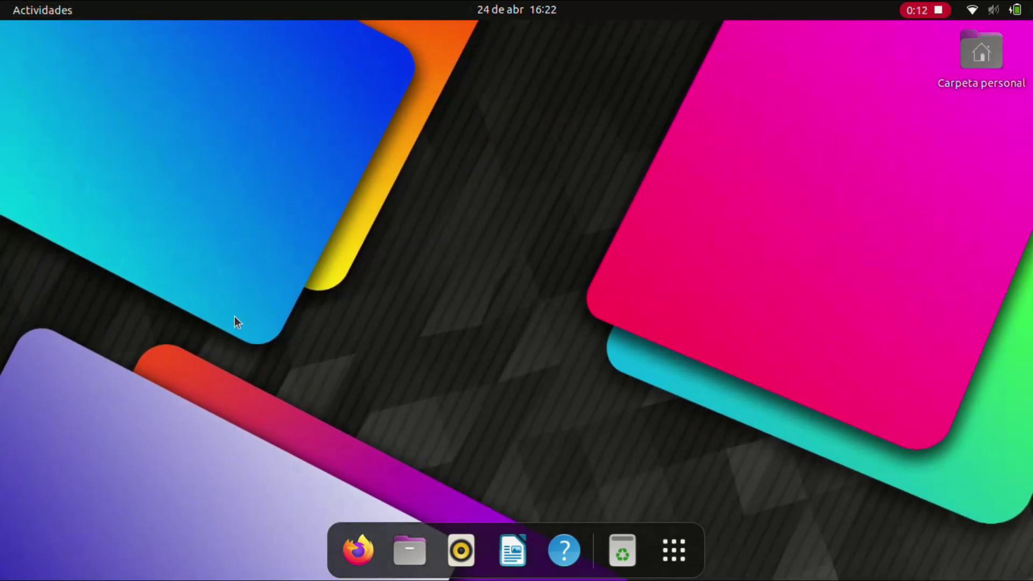
- Look through the installed applications and open Configuración
left_click(673, 552)
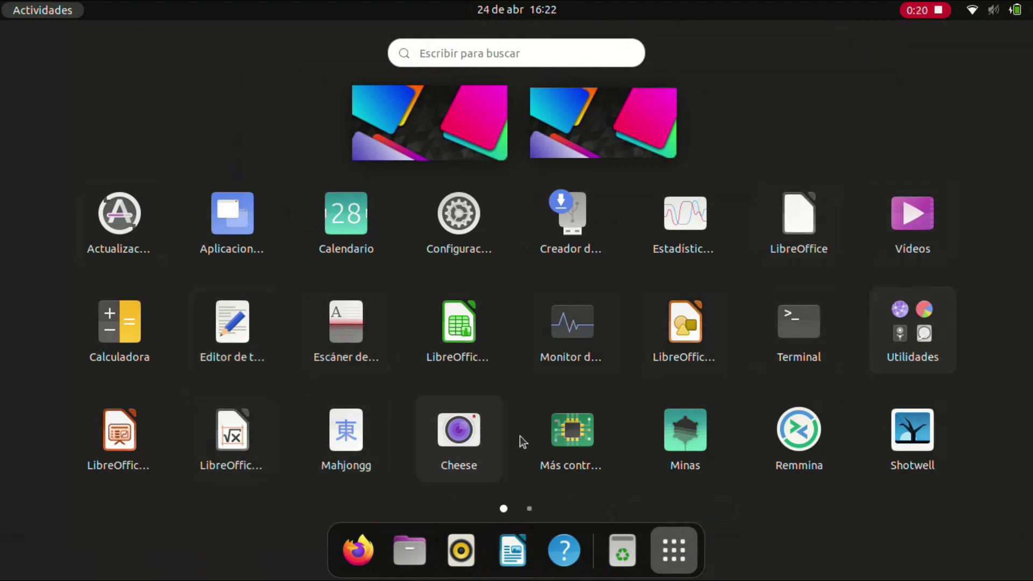
scroll(585, 436, "down", 1)
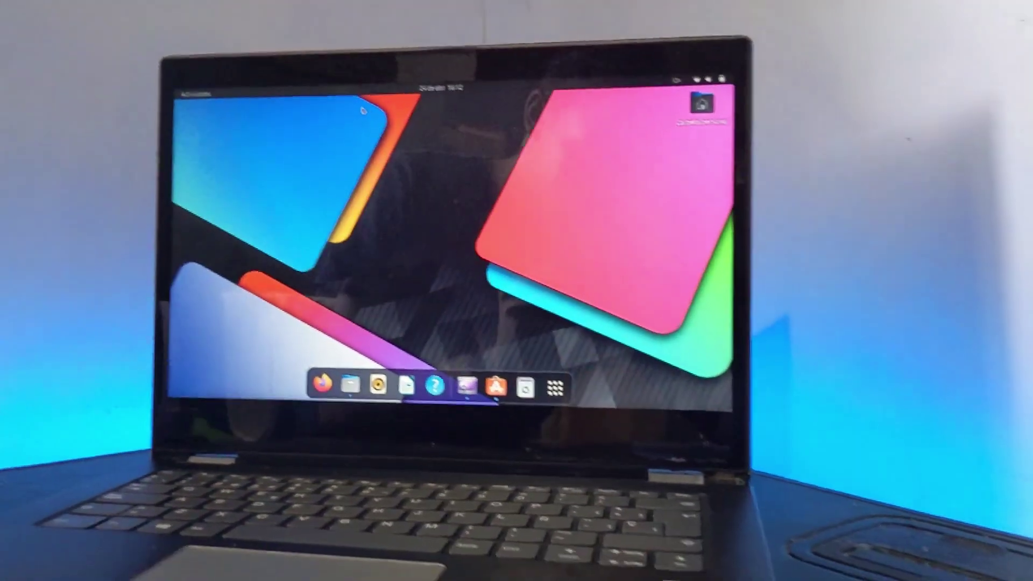
scroll(584, 434, "up", 1)
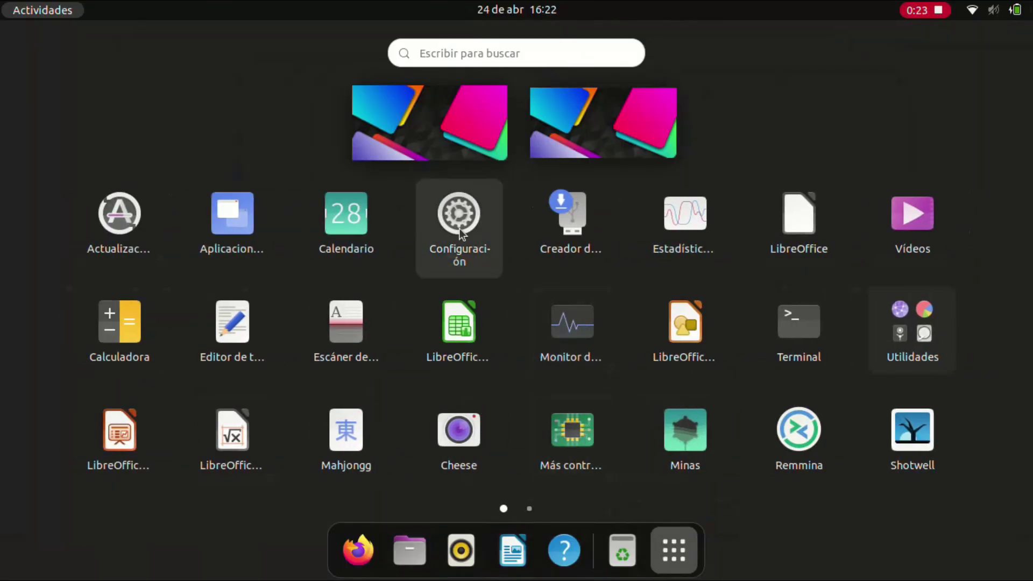
left_click(460, 228)
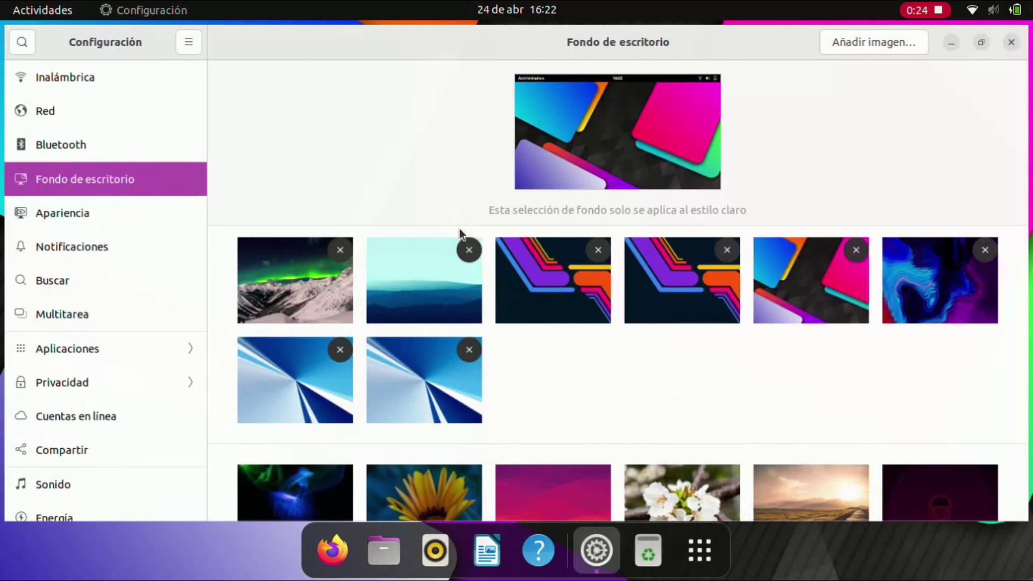
- Look at the Inalámbrica, Red and Bluetooth settings pages
left_click(57, 71)
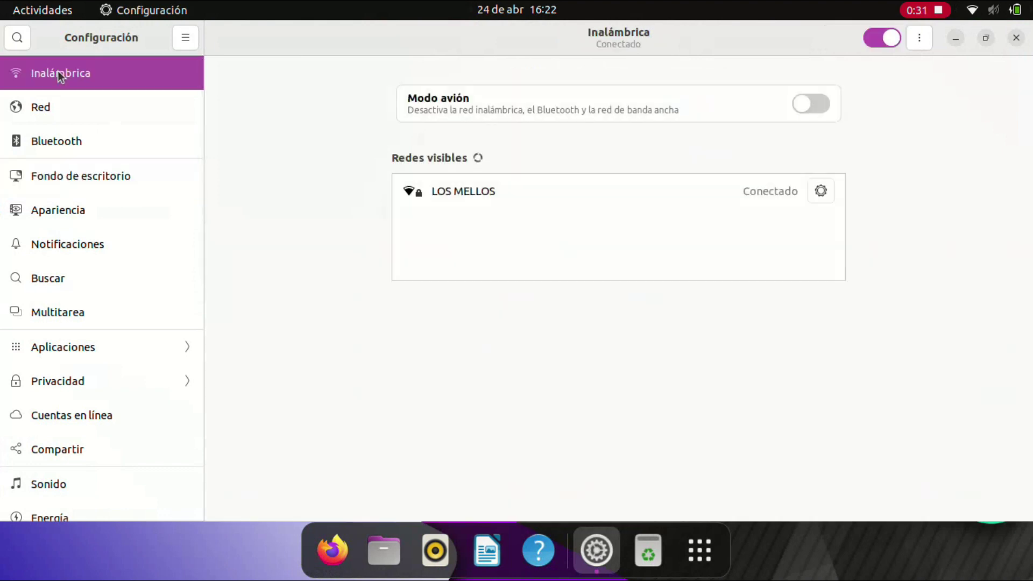
left_click(36, 109)
left_click(59, 145)
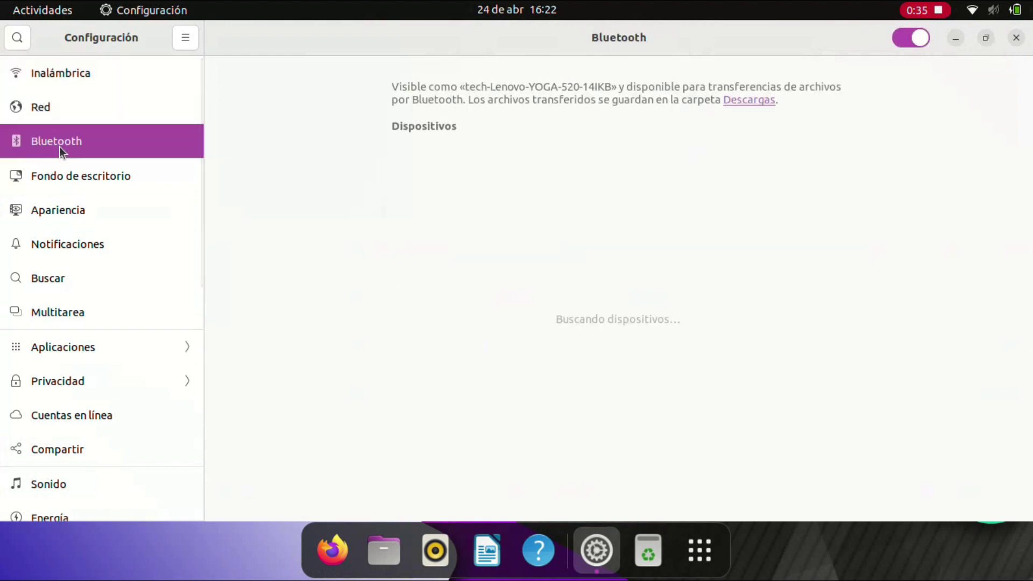
- Open the Fondo de escritorio settings and restore the maximized window to a smaller floating size
left_click(59, 176)
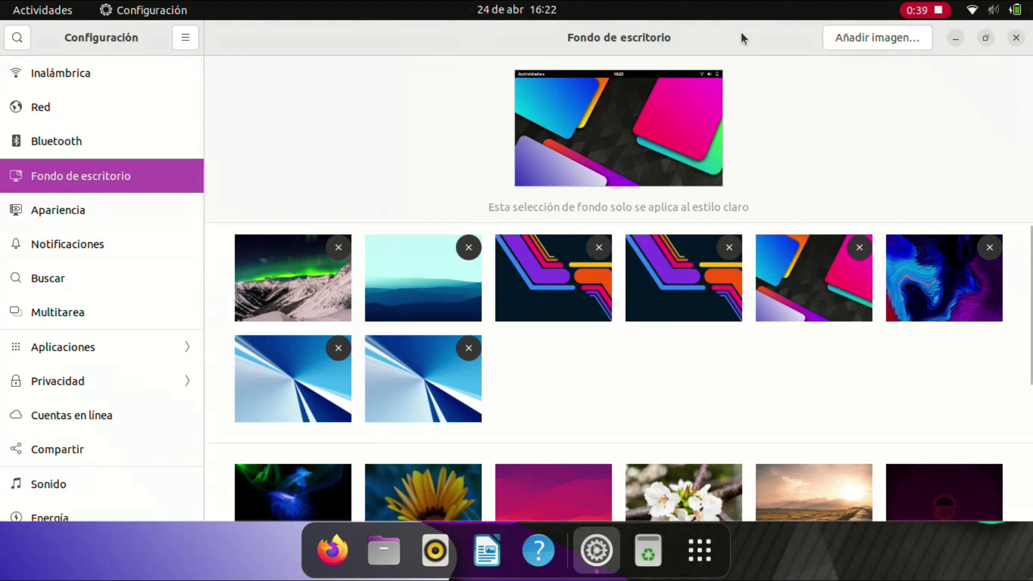
left_click_drag(741, 32, 694, 118)
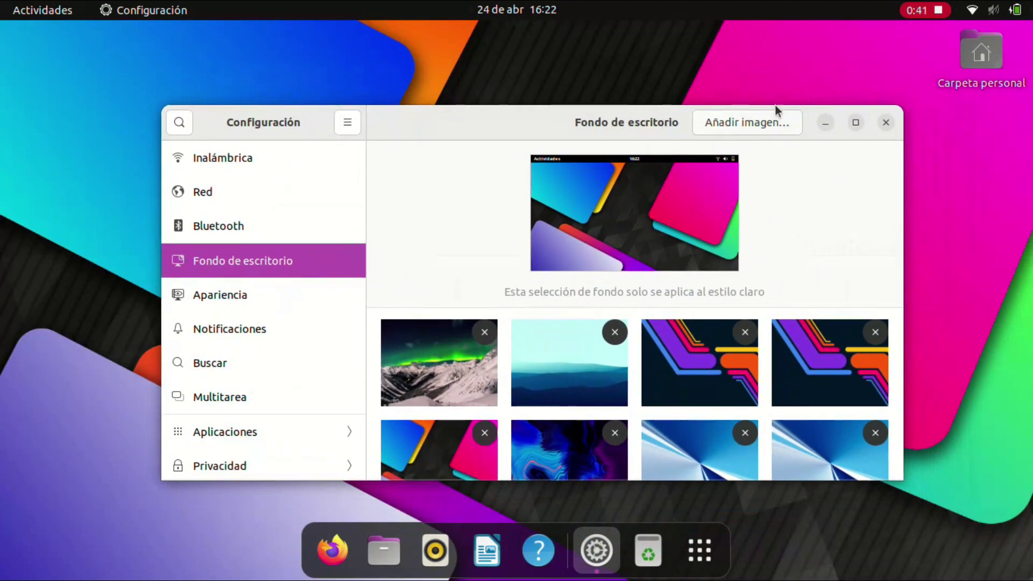
- Try the misty blue mountains wallpaper and the blue-and-purple liquid wallpaper, and view the result on the uncovered desktop
left_click(540, 332)
scroll(636, 376, "down", 1)
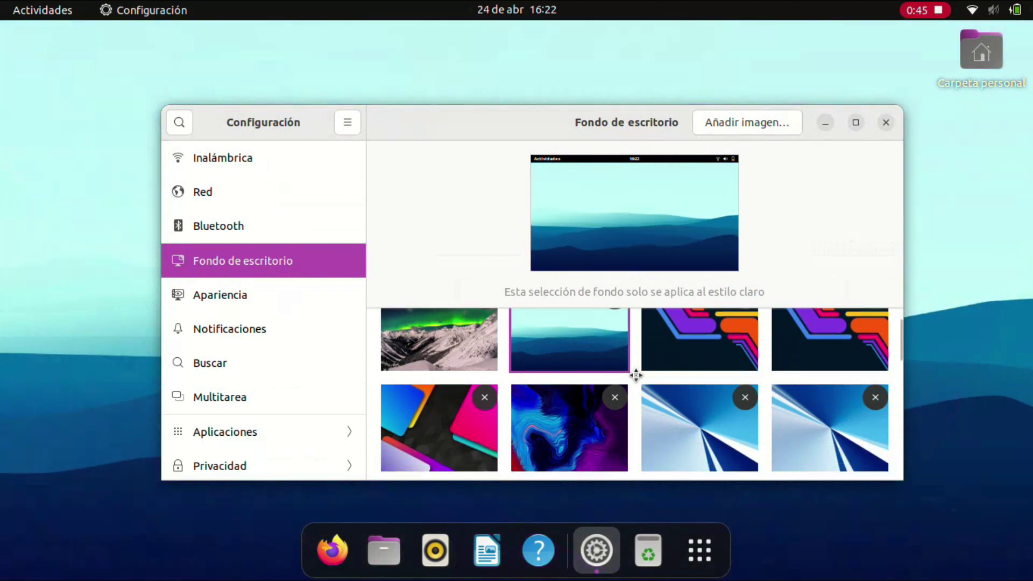
scroll(636, 376, "down", 2)
left_click(564, 360)
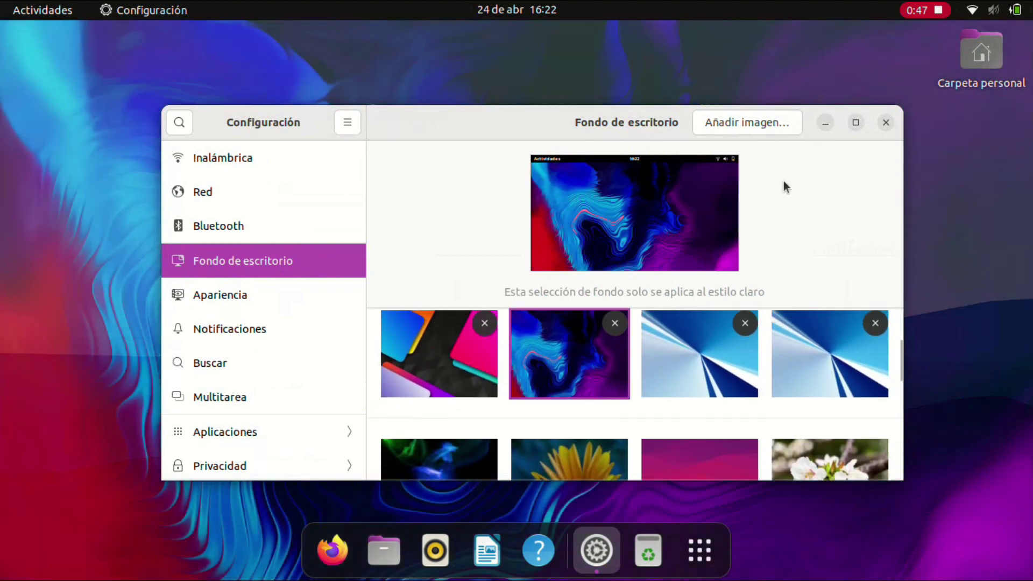
left_click(826, 123)
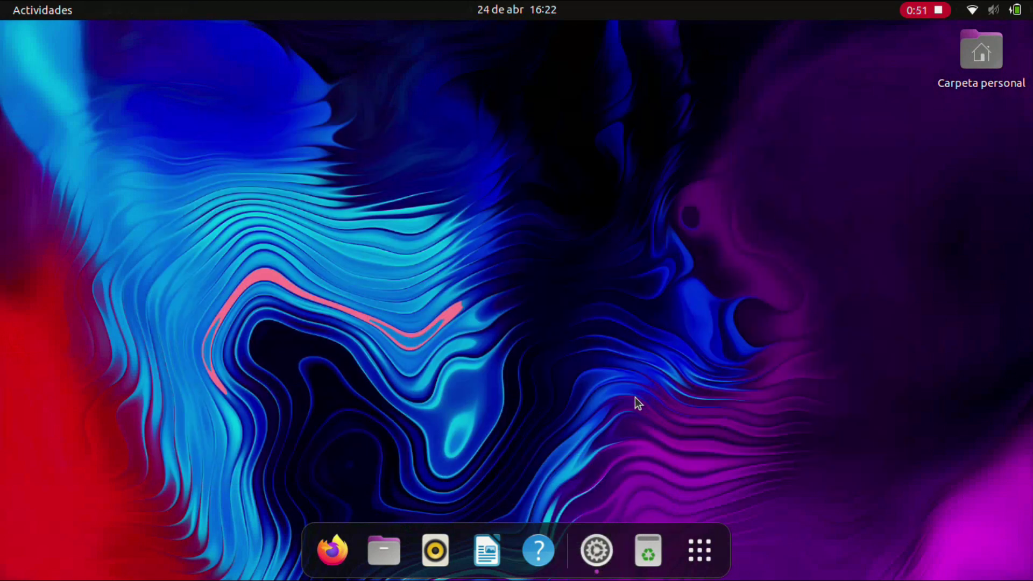
left_click(699, 550)
left_click(696, 551)
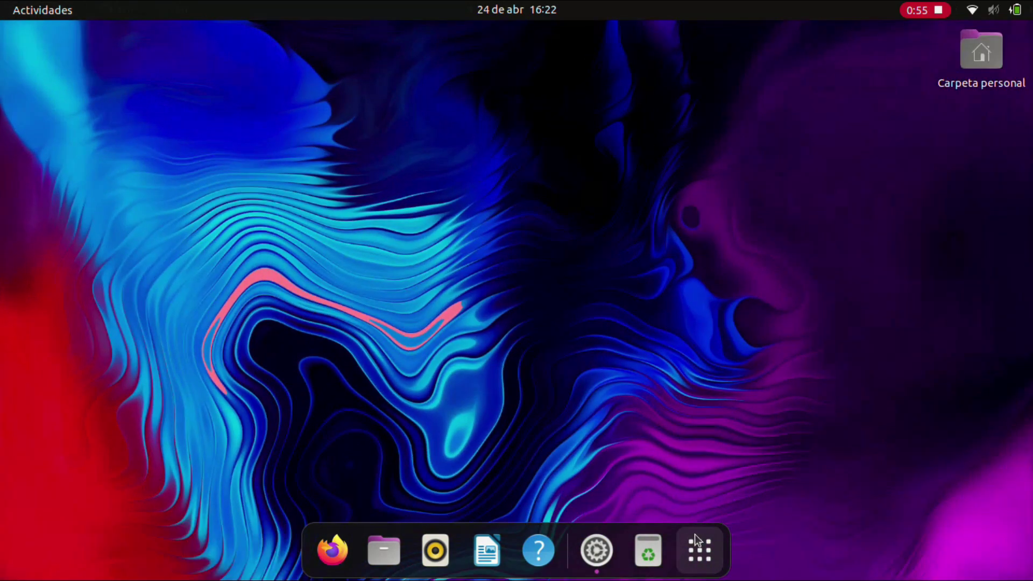
- Bring back the minimized settings window and set the wallpaper with blue and white converging rays
left_click(582, 560)
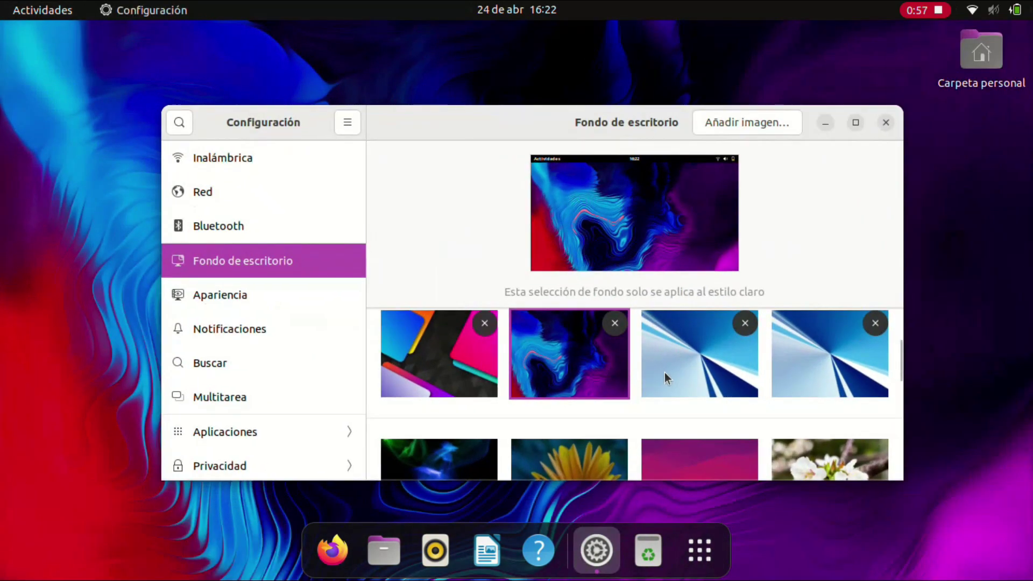
left_click(670, 350)
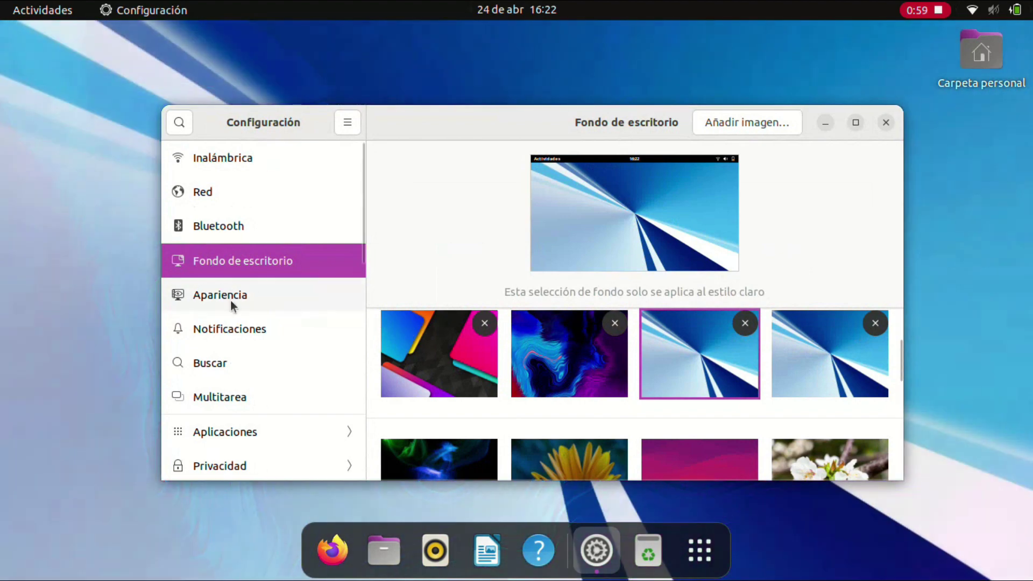
- Try the Oscuro style in the Apariencia settings and switch back to Claro
left_click(231, 300)
scroll(533, 304, "down", 3)
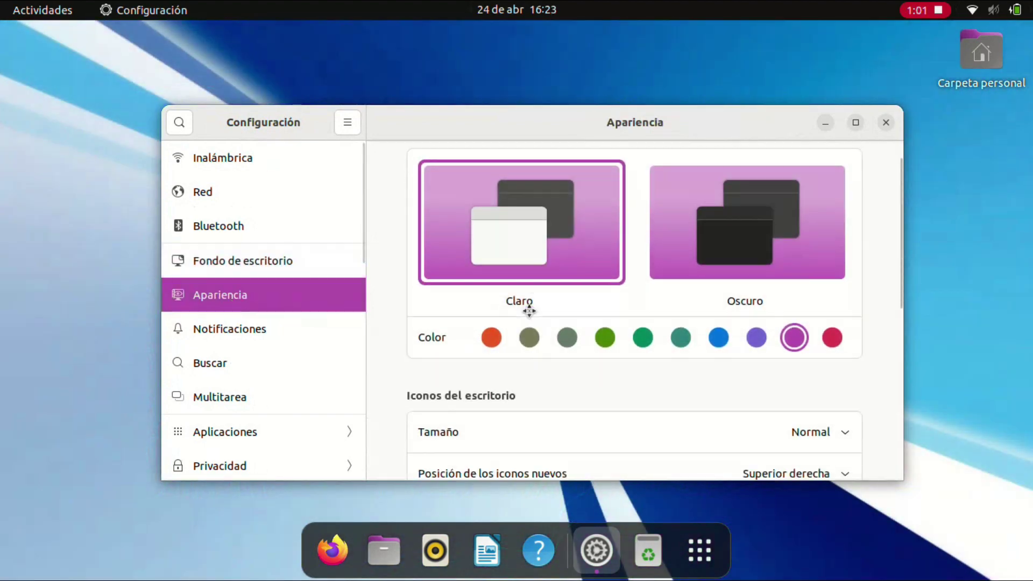
left_click(693, 216)
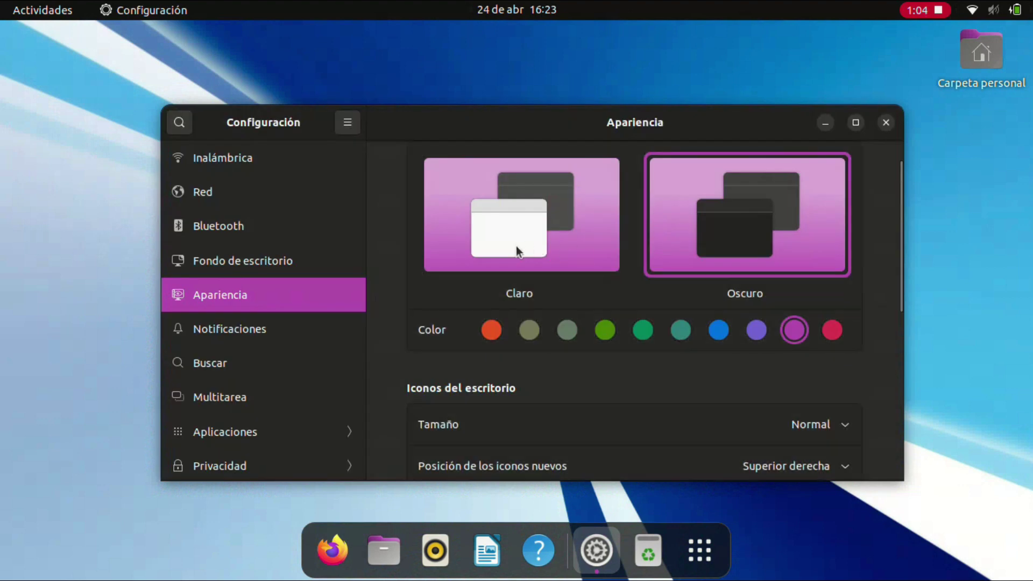
left_click(512, 268)
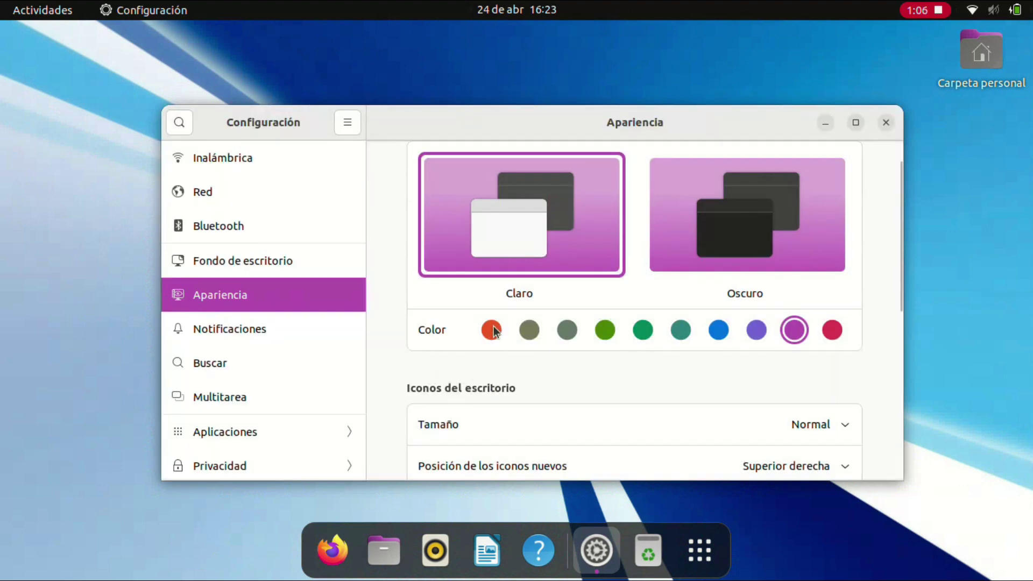
- Try the orange and olive-brown accent colours and settle on blue
left_click(492, 328)
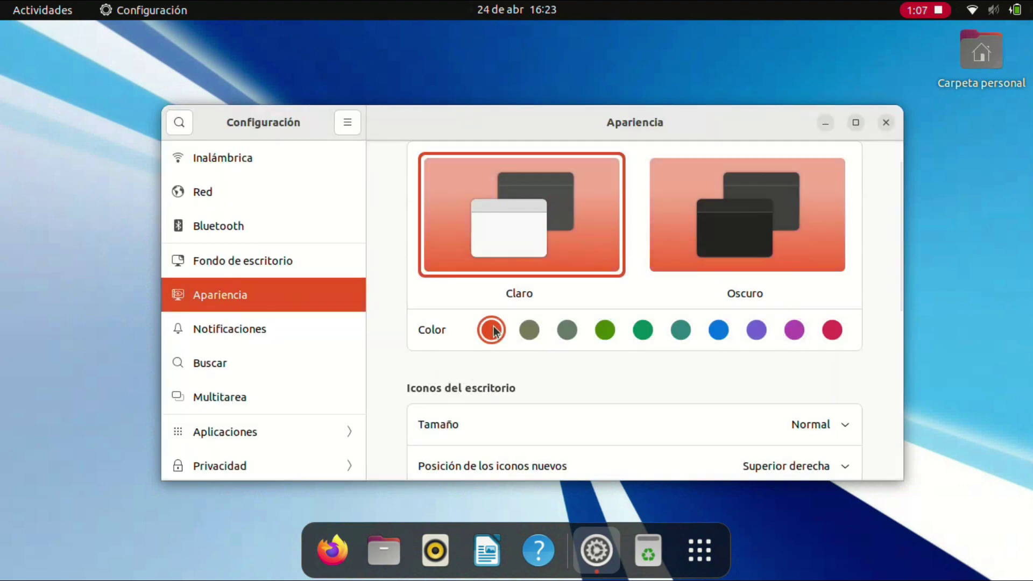
left_click(532, 333)
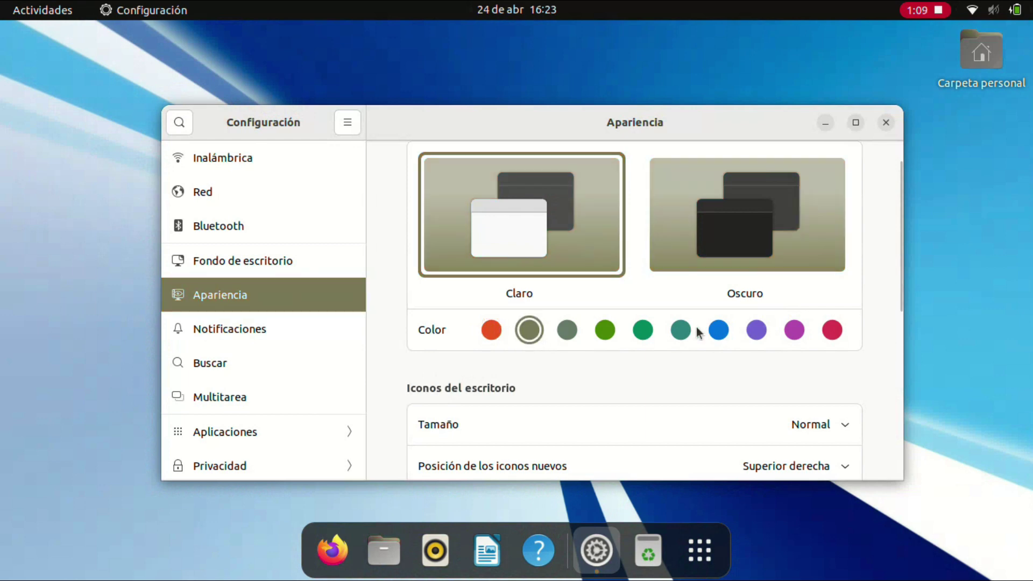
left_click(719, 329)
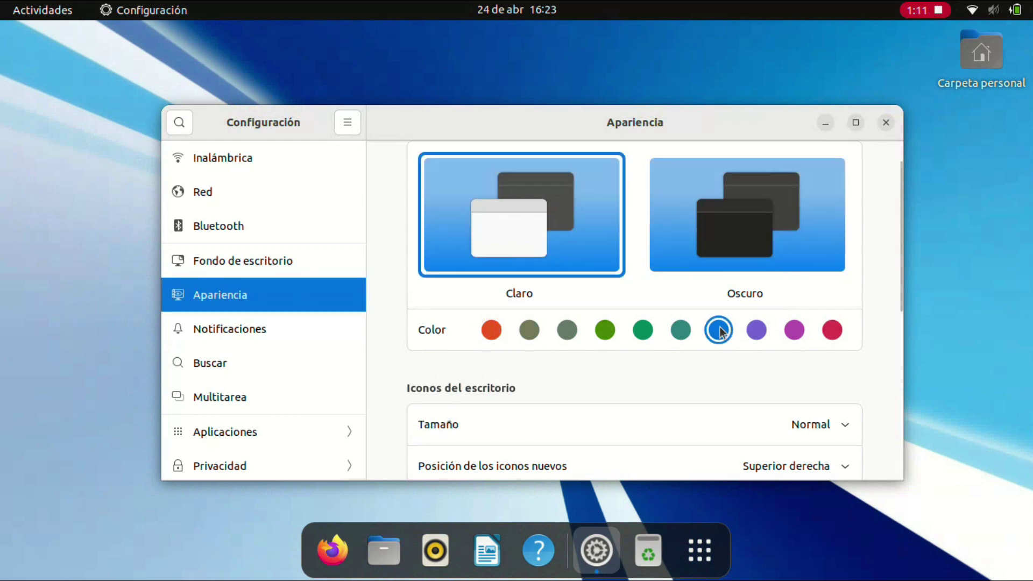
- Look through the Notificaciones, Buscar and Multitarea settings pages, including the per-application notifications and the application-switching options
left_click(286, 331)
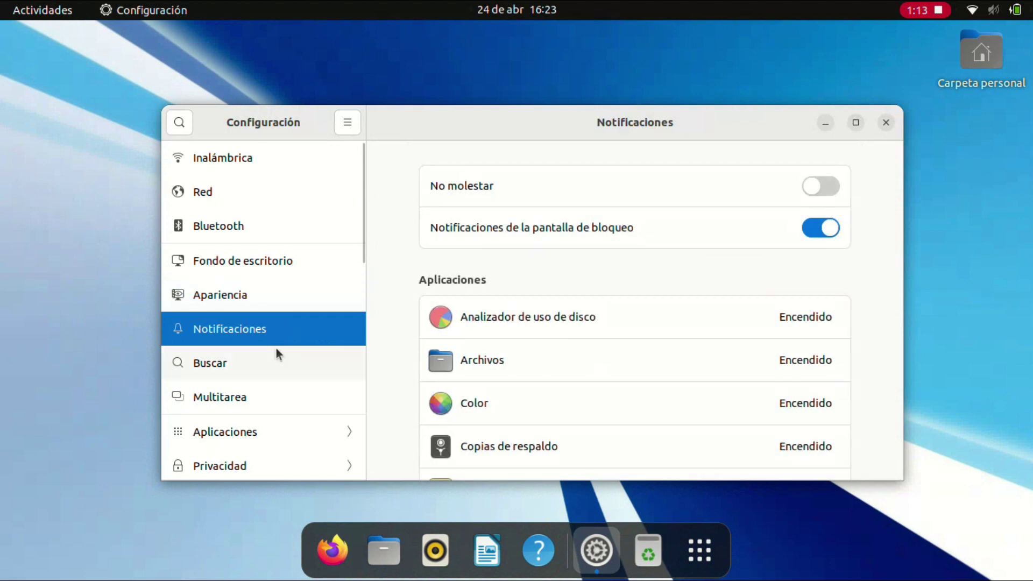
scroll(455, 392, "down", 5)
scroll(455, 392, "down", 4)
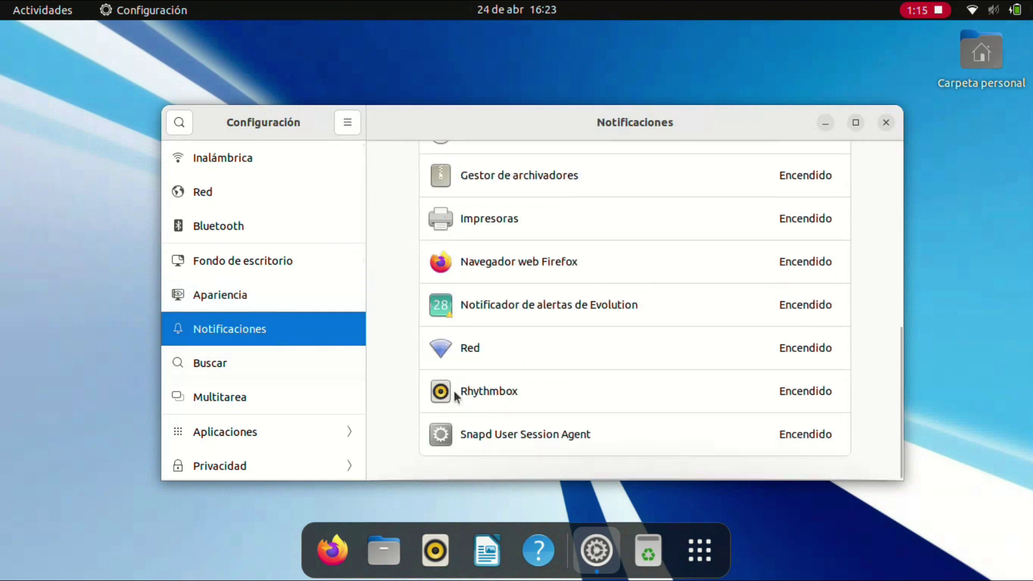
left_click(250, 368)
left_click(237, 399)
scroll(478, 357, "down", 10)
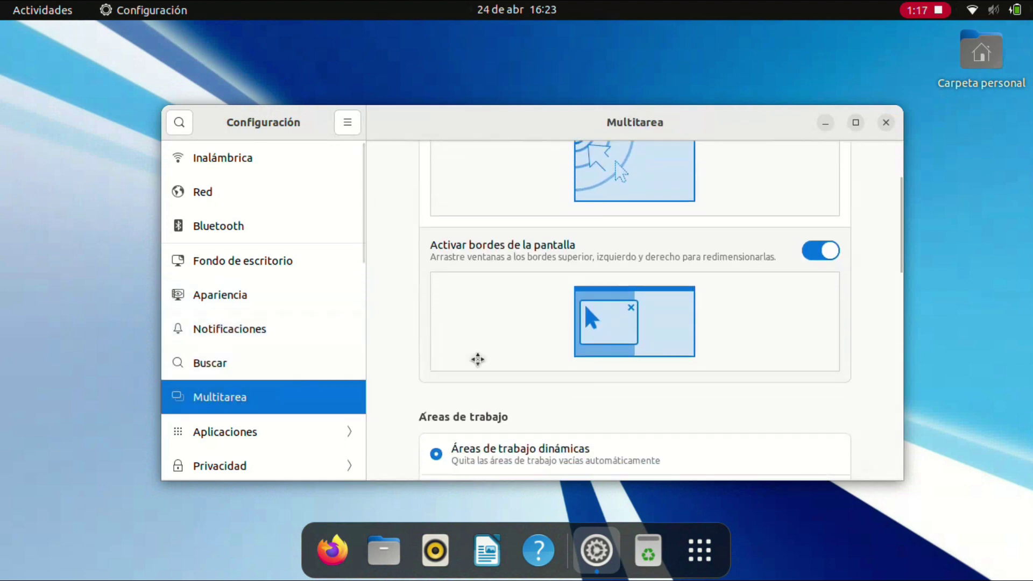
scroll(364, 409, "down", 2)
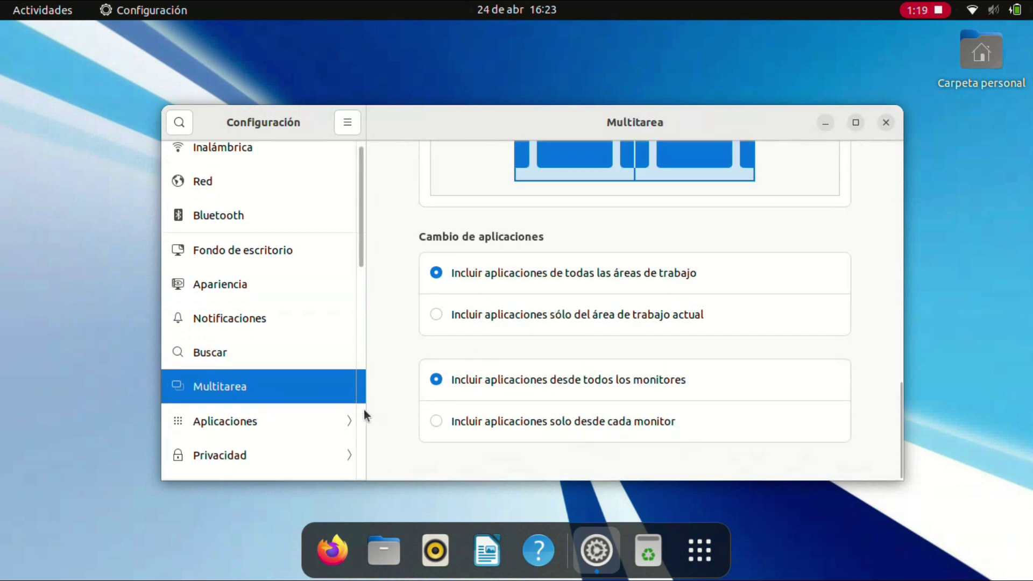
- Look through the Fecha y hora, Aplicaciones predeterminadas, Usuarios, Accesibilidad and Región e idioma pages, and close the settings window
scroll(281, 411, "down", 10)
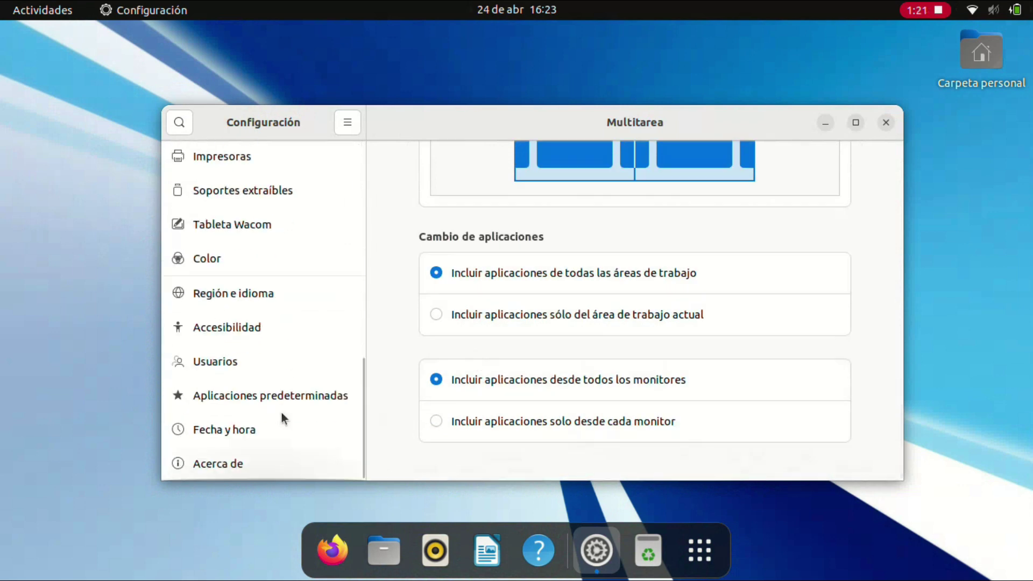
left_click(215, 436)
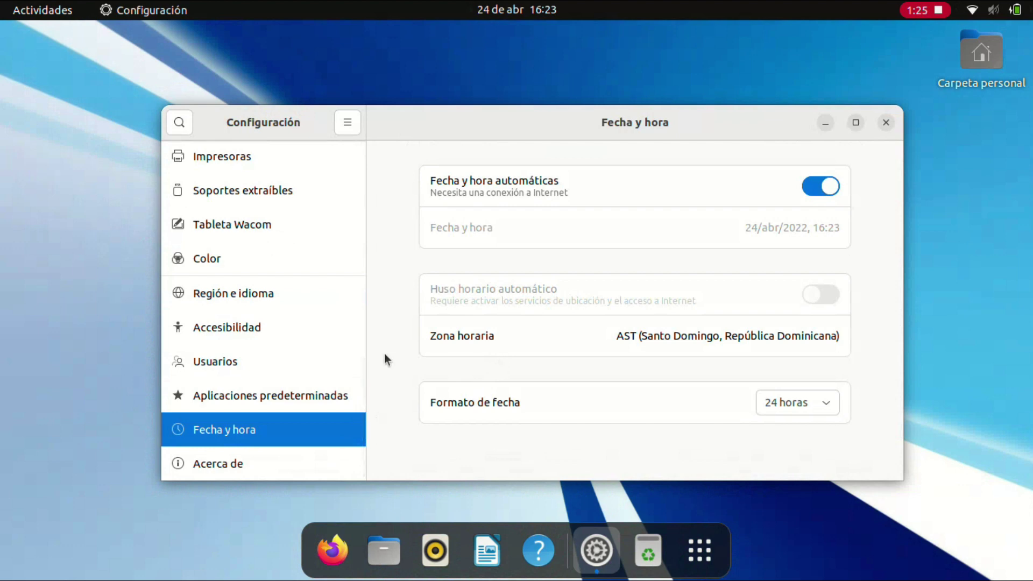
left_click(286, 390)
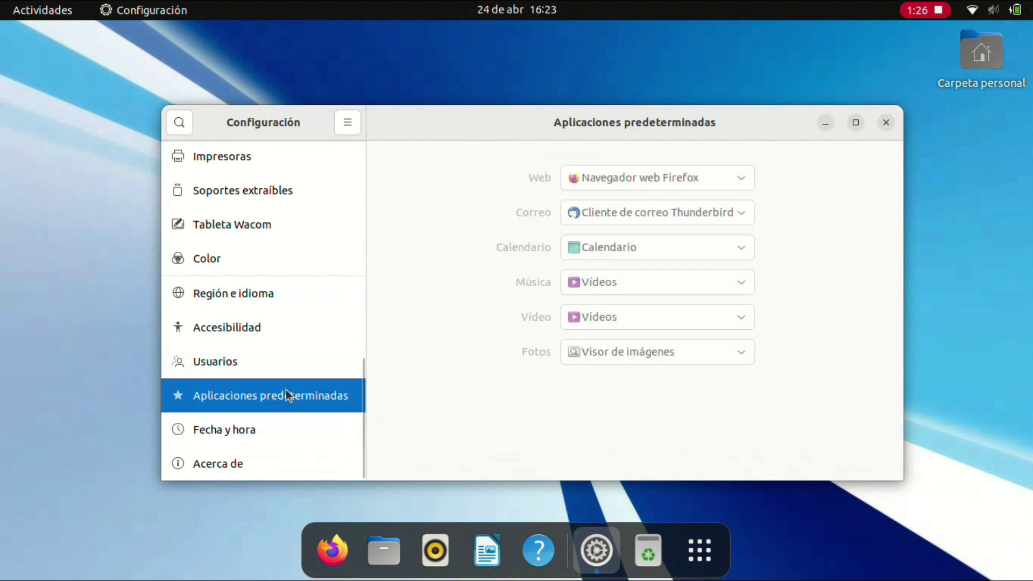
left_click(253, 365)
left_click(263, 337)
left_click(258, 317)
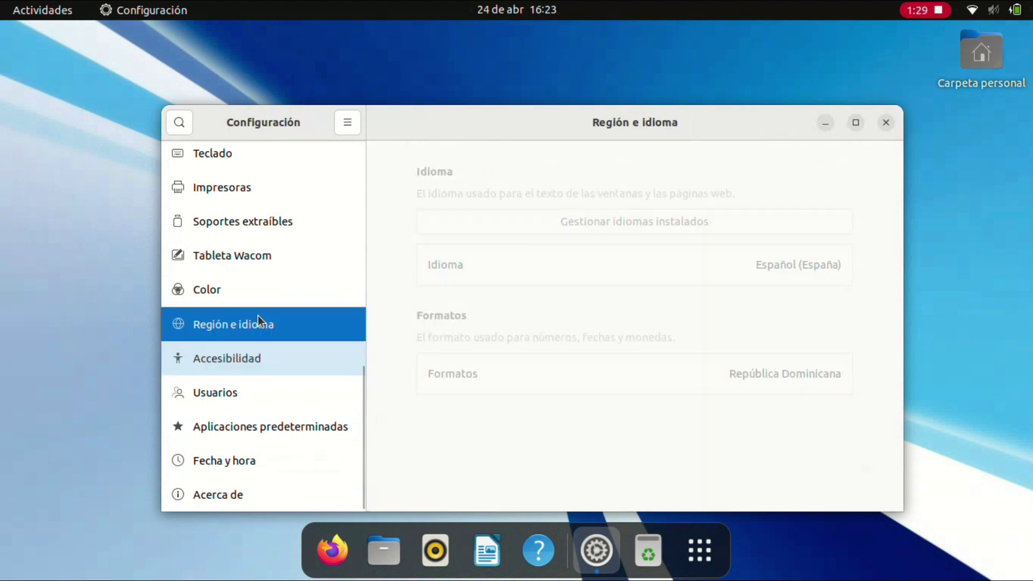
scroll(259, 318, "up", 10)
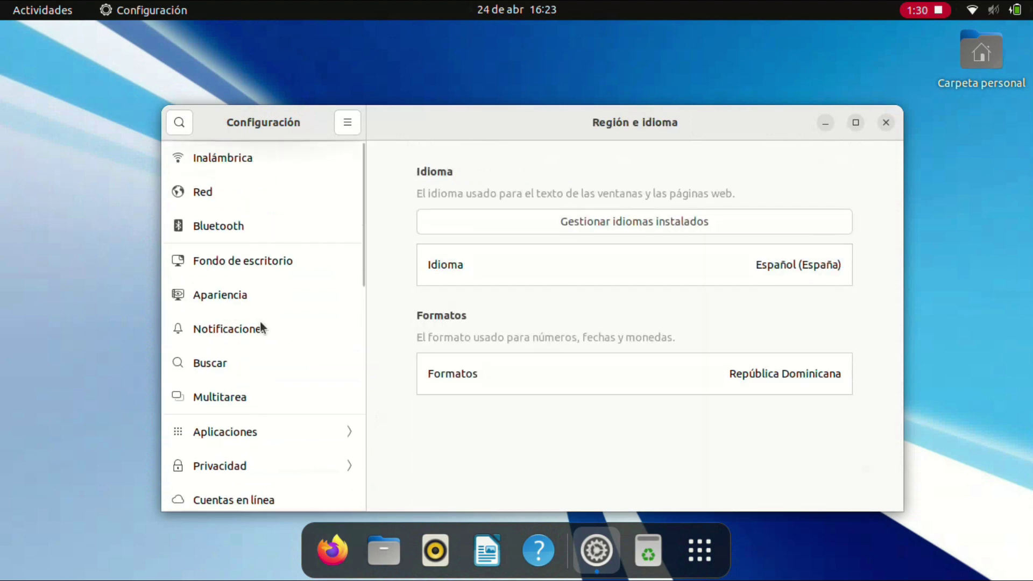
left_click(886, 123)
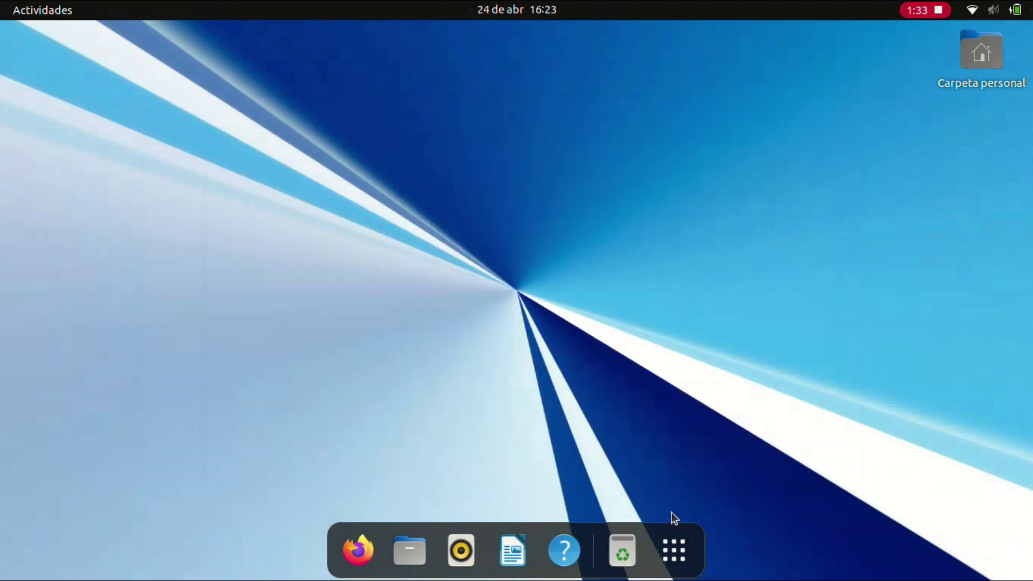
- Open LibreOffice Calc and enter the value 5 in cells D7 and D5 of the blank spreadsheet
left_click(668, 555)
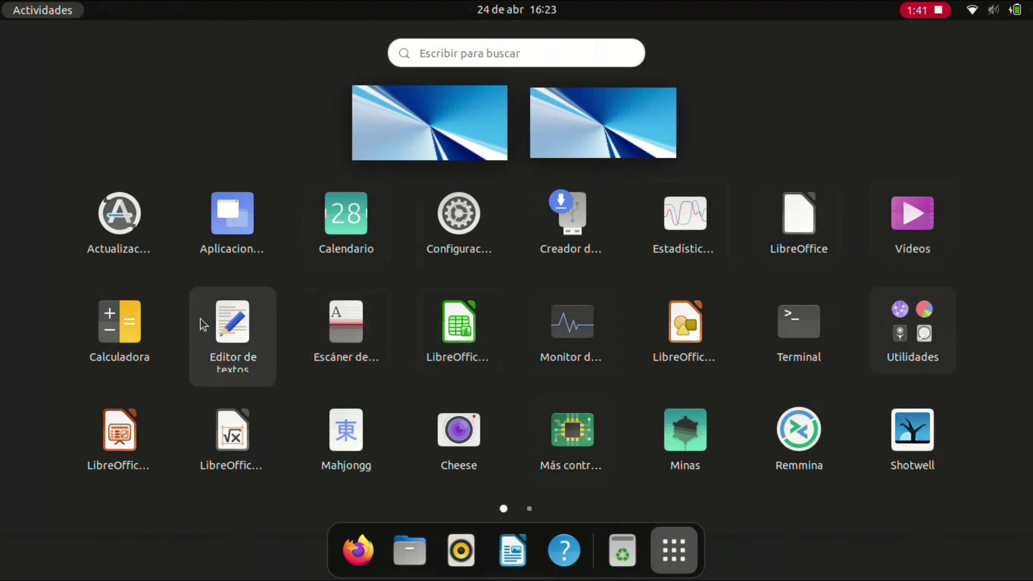
left_click(448, 327)
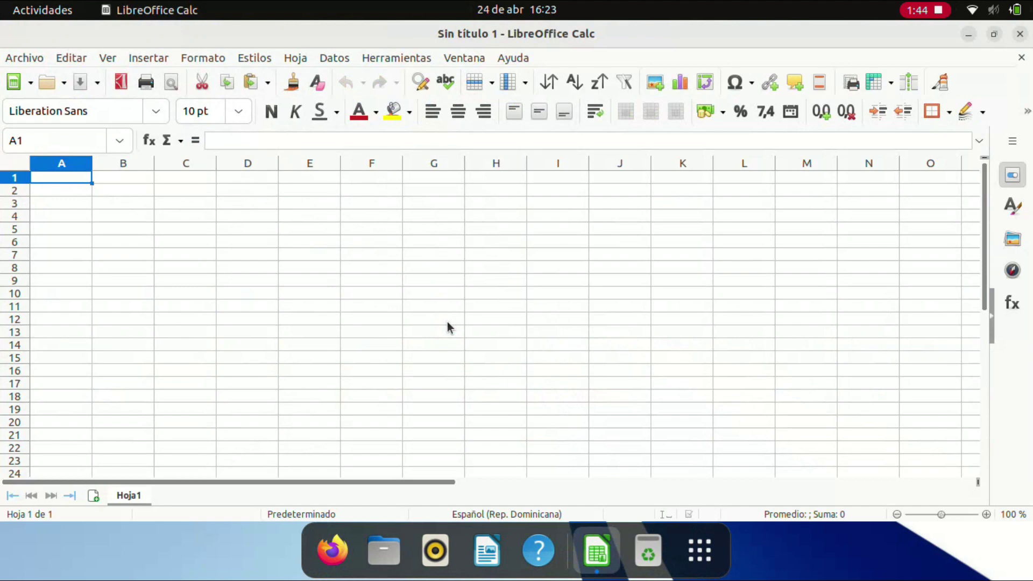
left_click(237, 255)
type("5")
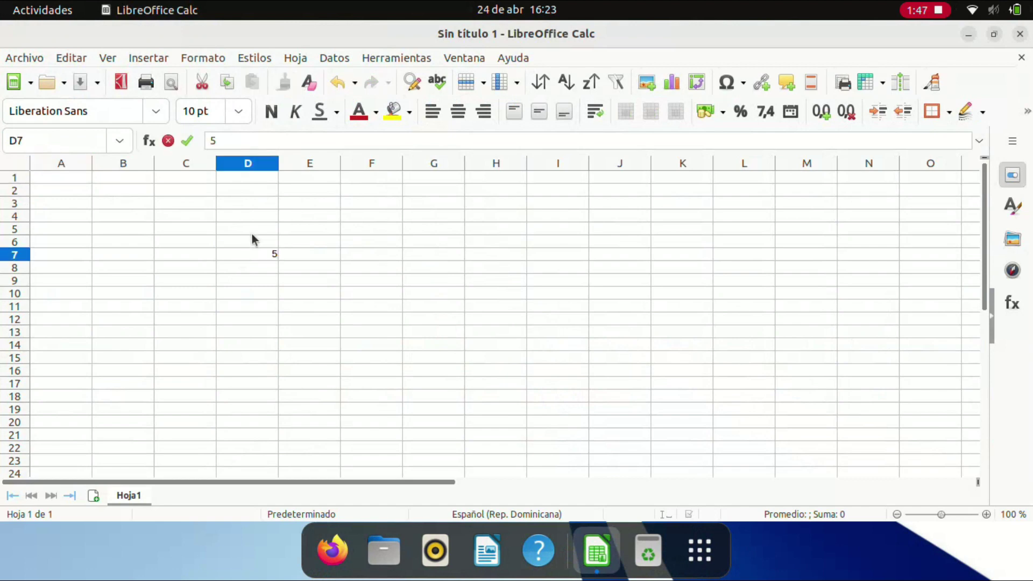
left_click(252, 234)
type("5")
- Add the two numbers in cell E5 with the formula =D5+D7 and minimize the spreadsheet window
left_click(315, 222)
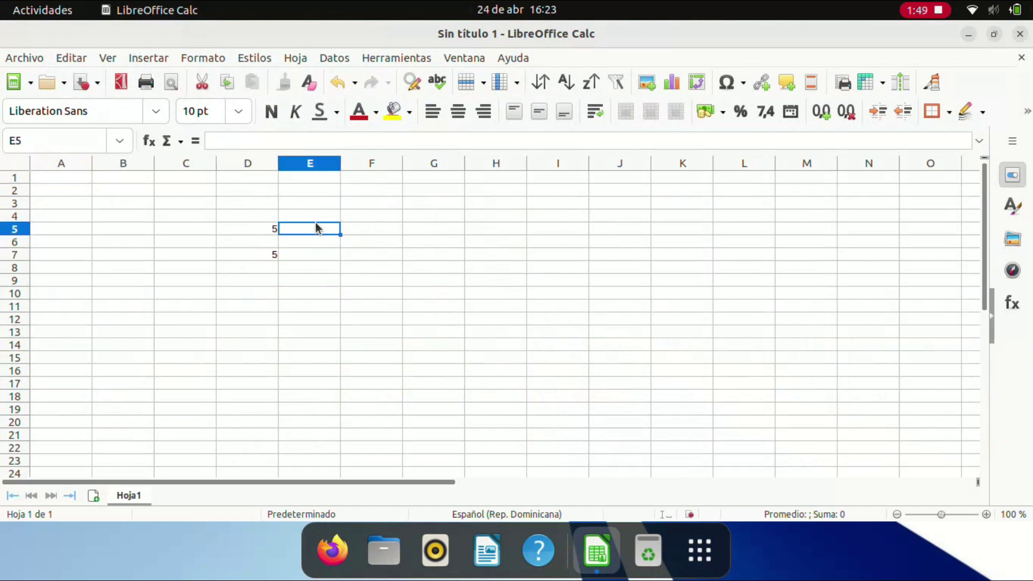
type("=")
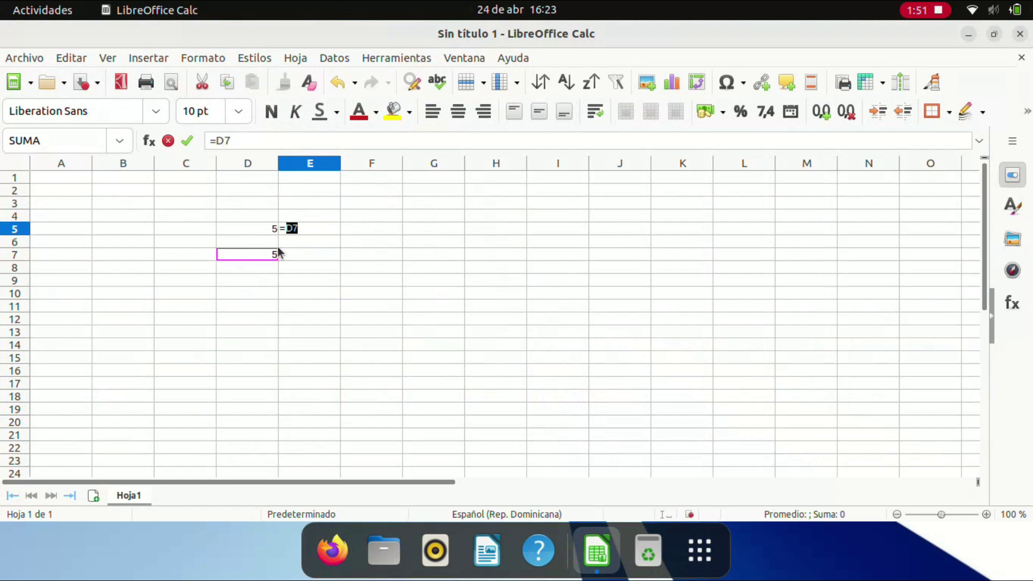
left_click(321, 219)
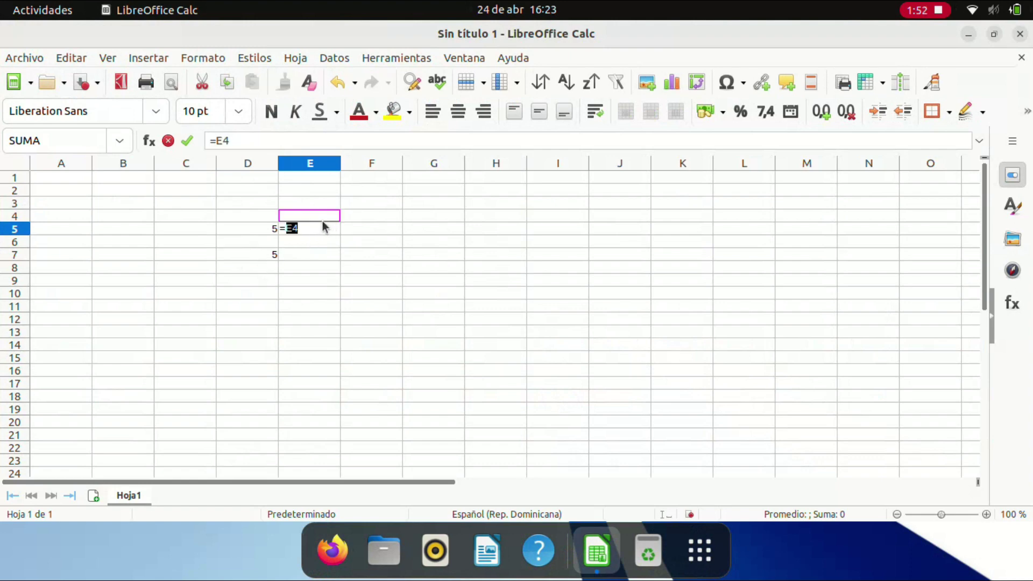
left_click(262, 233)
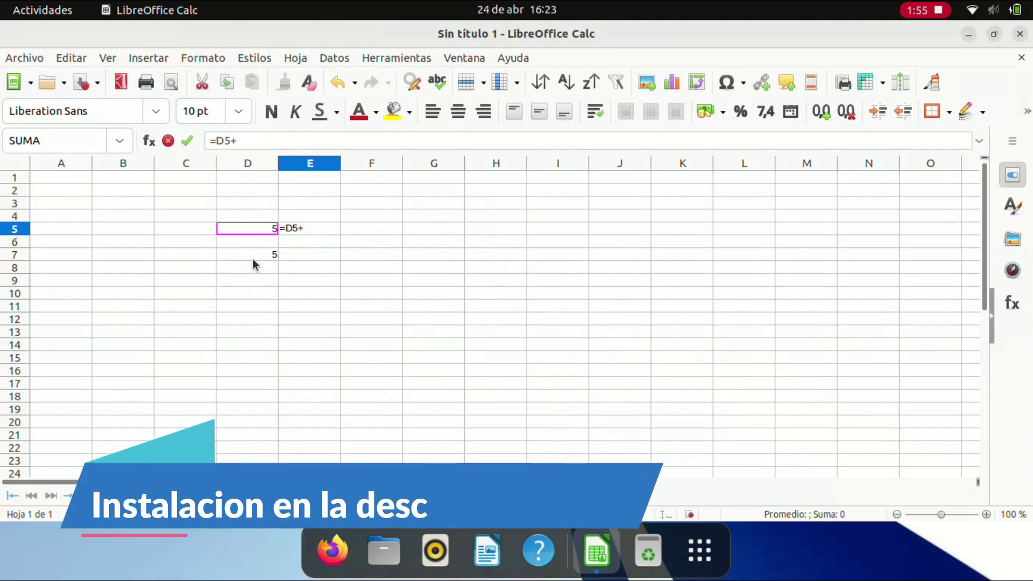
type("+")
left_click(252, 260)
key("Return")
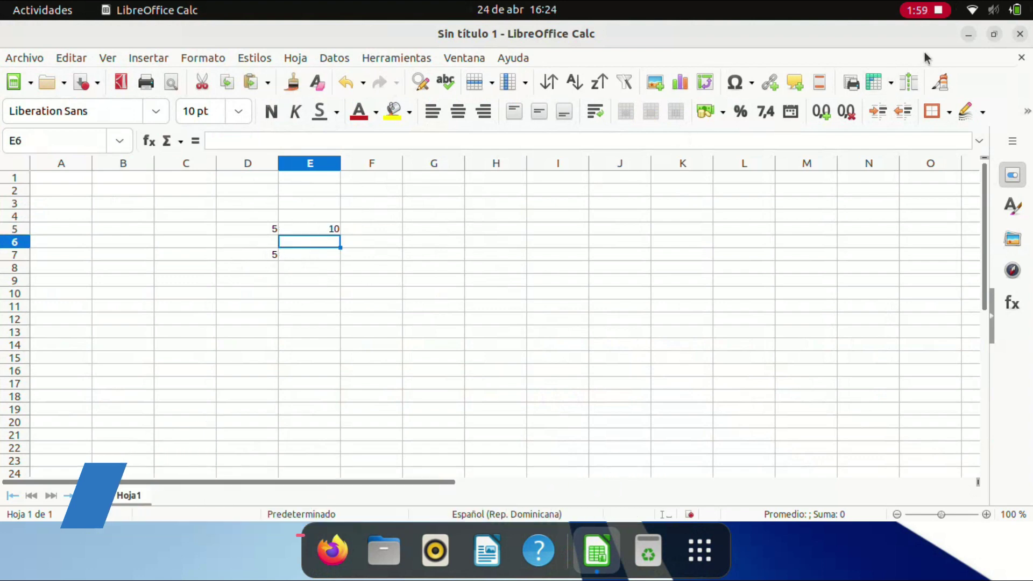
left_click(968, 33)
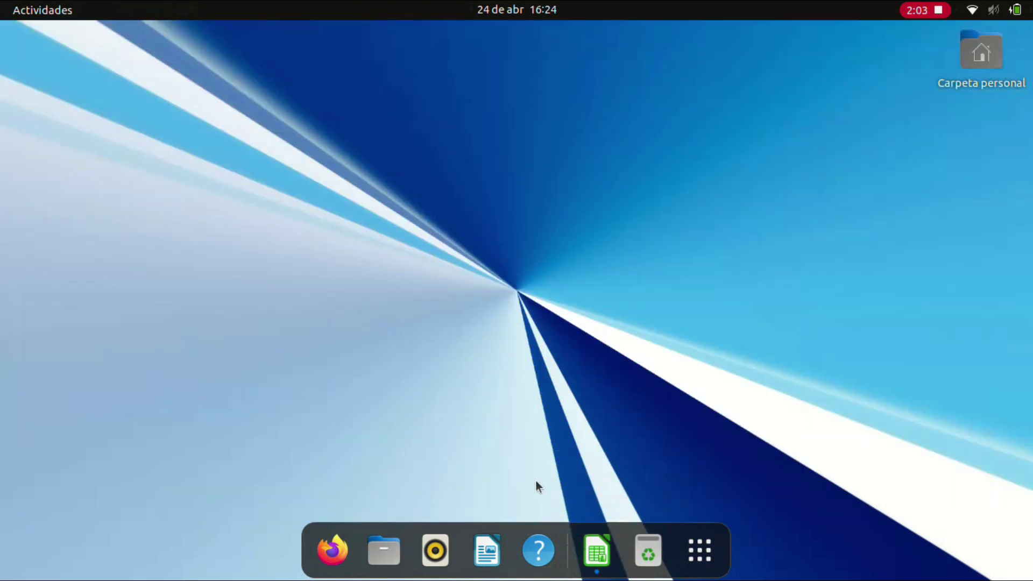
- Open LibreOffice Draw, create an additional blank drawing, and close both drawing windows
left_click(691, 541)
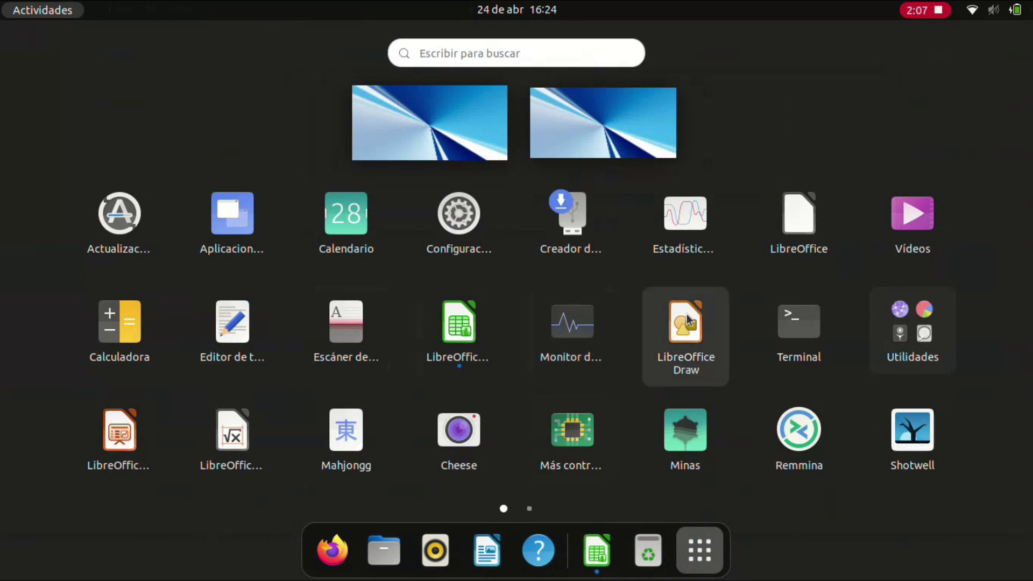
left_click(656, 325)
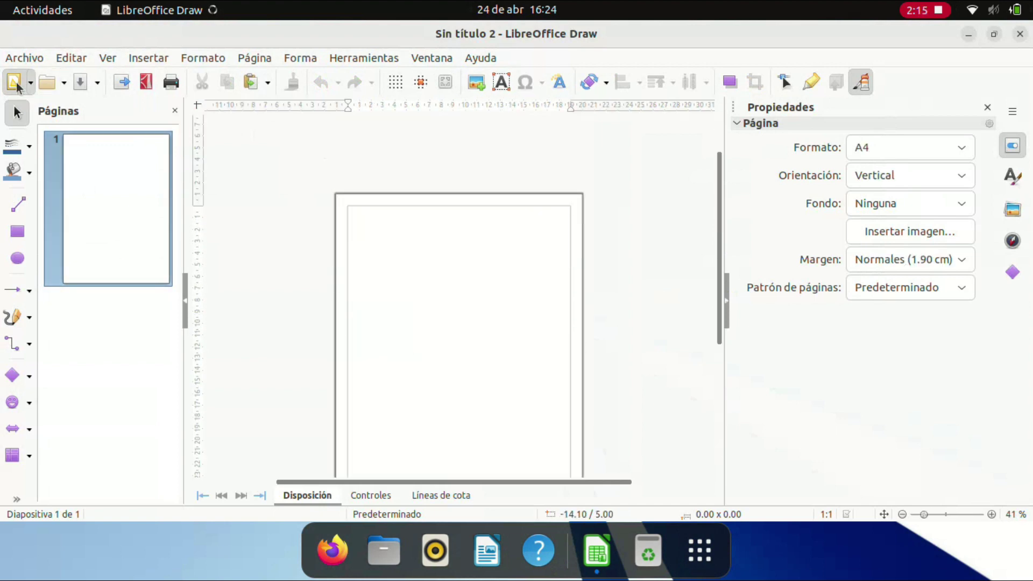
left_click(29, 99)
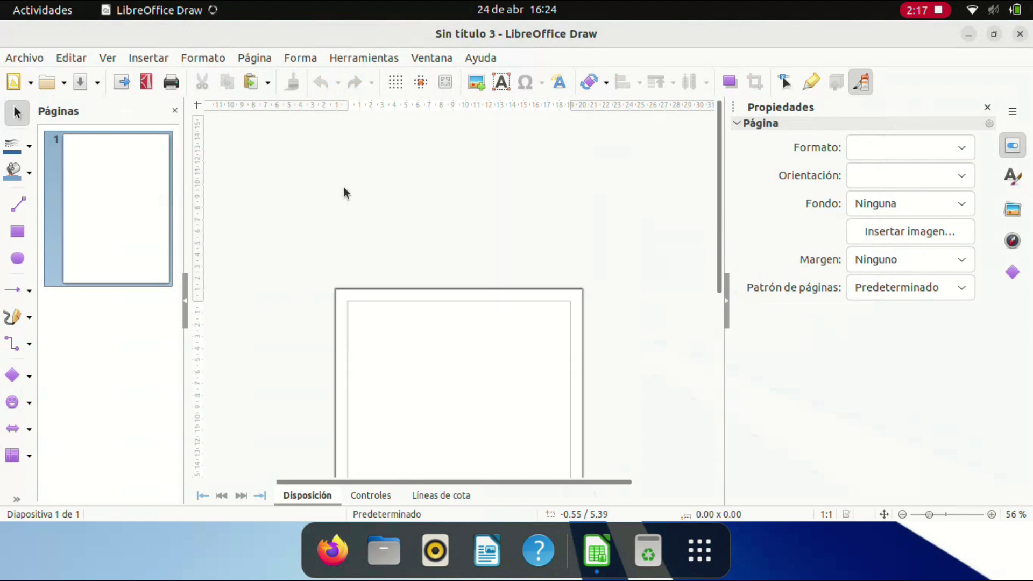
left_click(1020, 33)
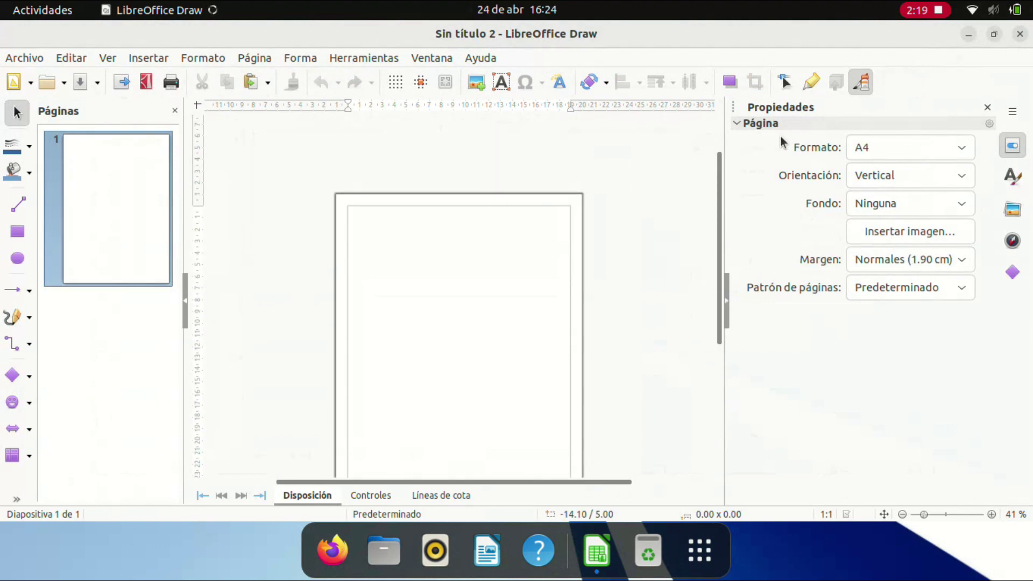
left_click(1019, 33)
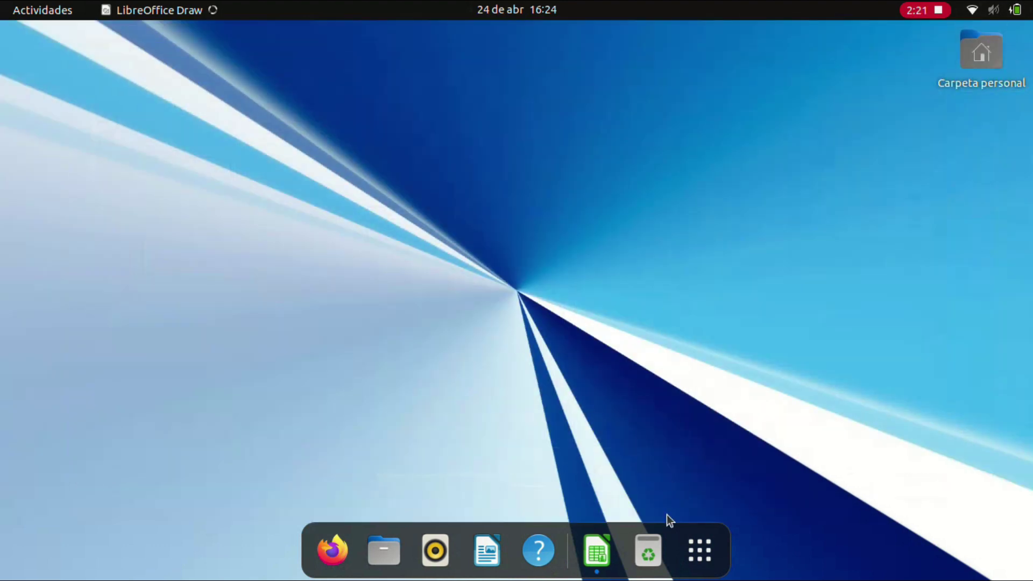
- Bring back the minimized Calc spreadsheet and close it, discarding its changes
left_click(597, 550)
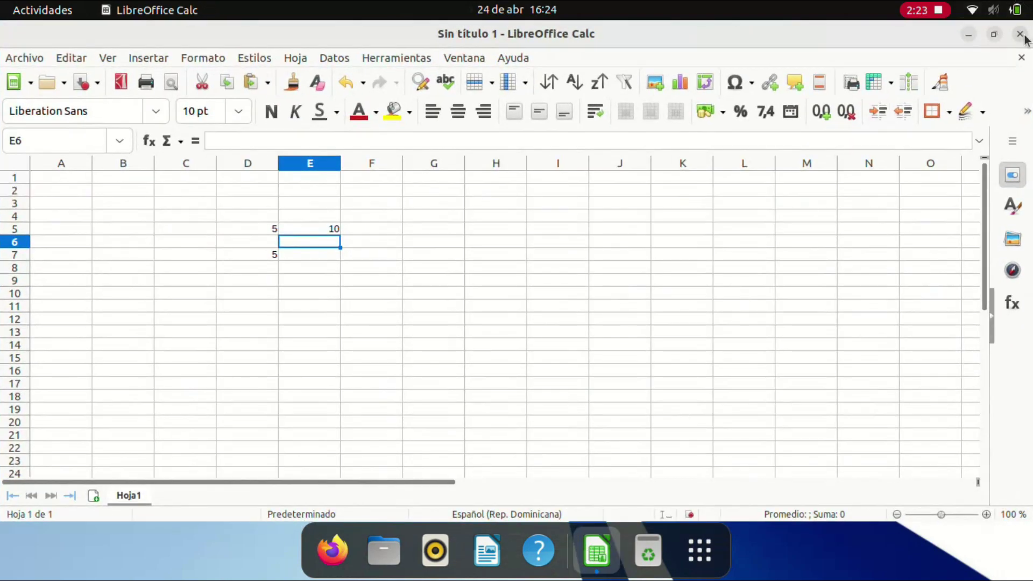
left_click(1020, 33)
left_click(392, 315)
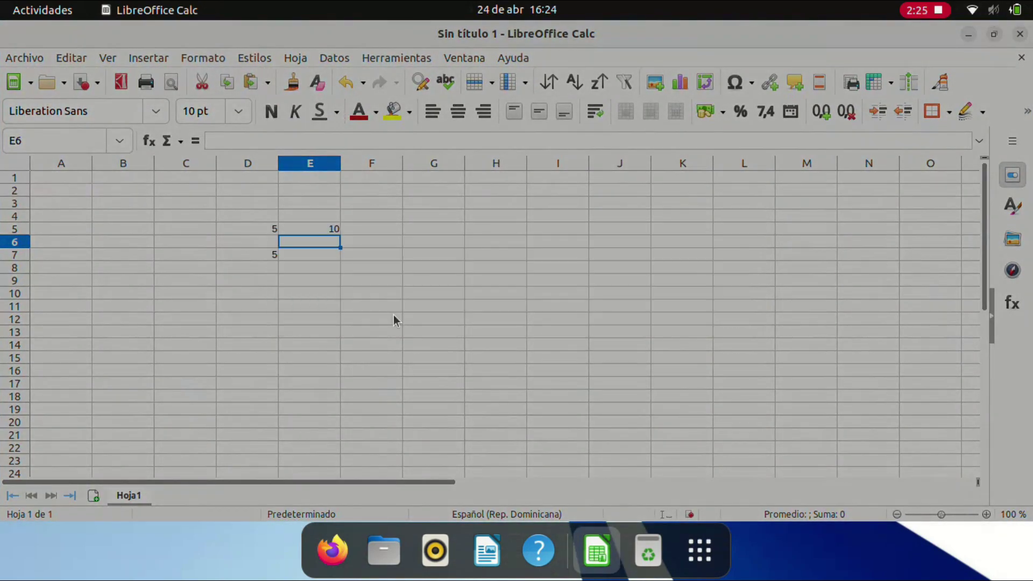
- Open Ubuntu Software, look through the Editor's Choice, Categories and New & Updated sections, and close the store
left_click(690, 570)
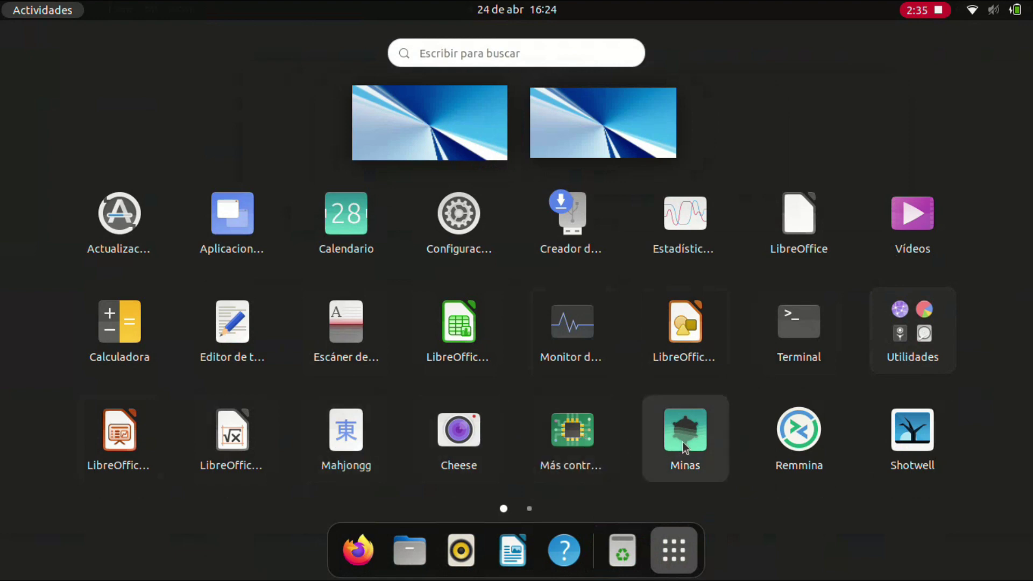
scroll(762, 450, "down", 5)
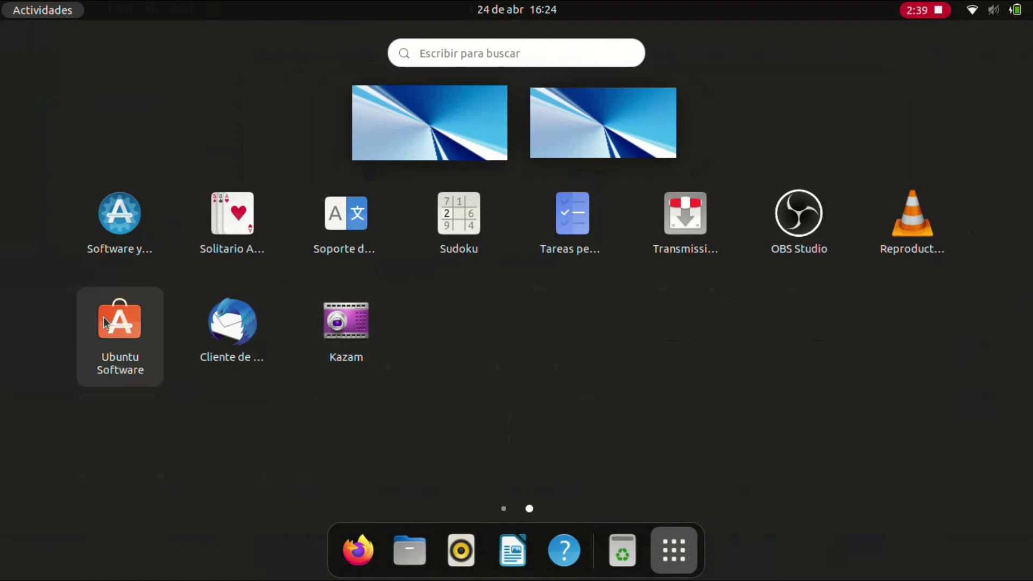
left_click(106, 316)
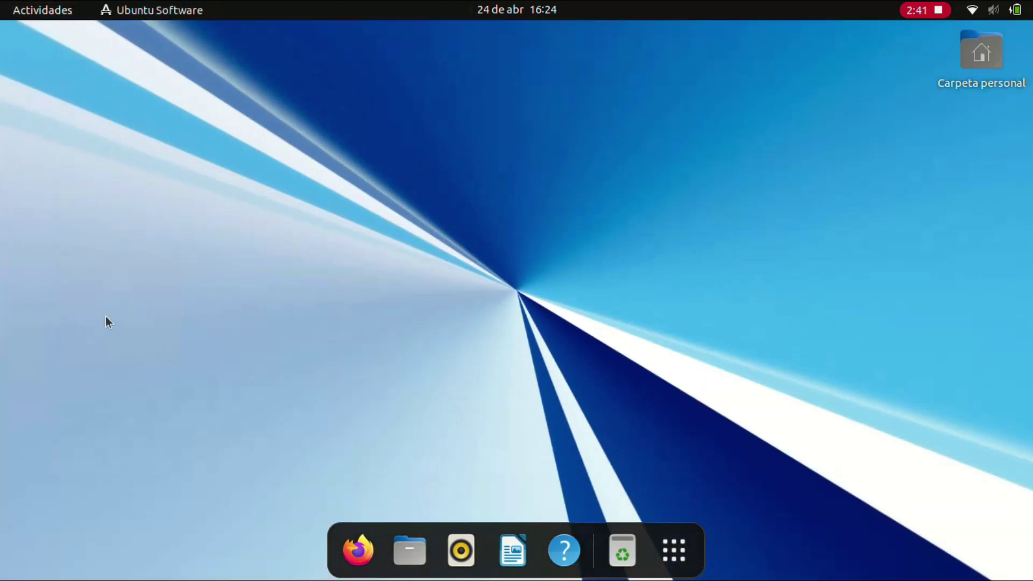
scroll(310, 282, "down", 5)
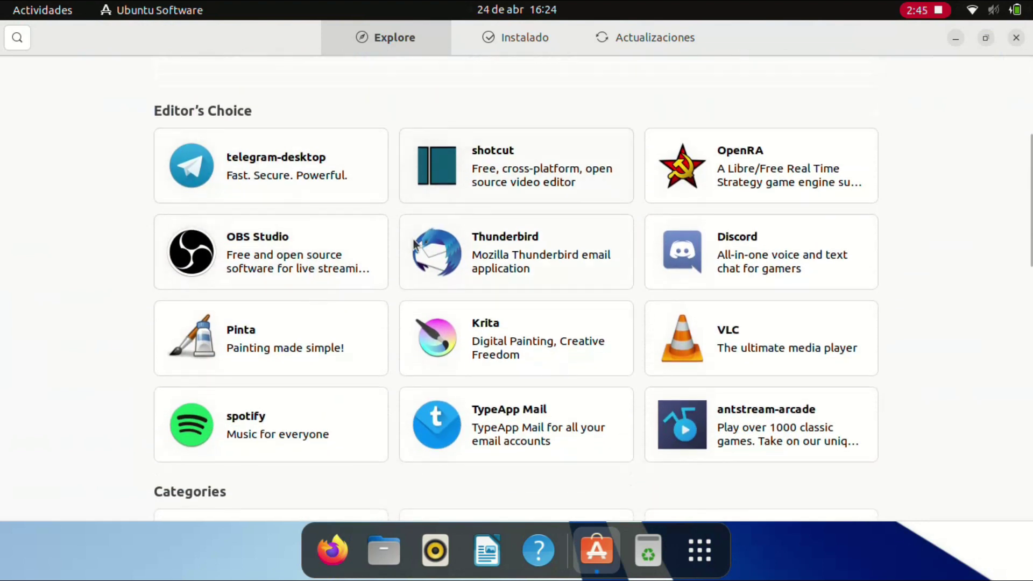
scroll(427, 344, "down", 6)
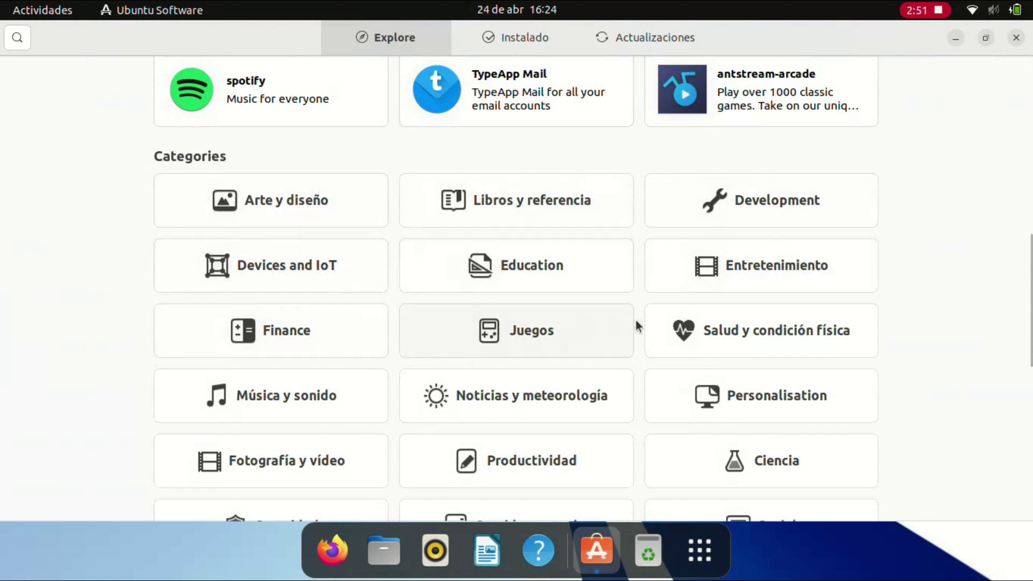
scroll(422, 429, "down", 8)
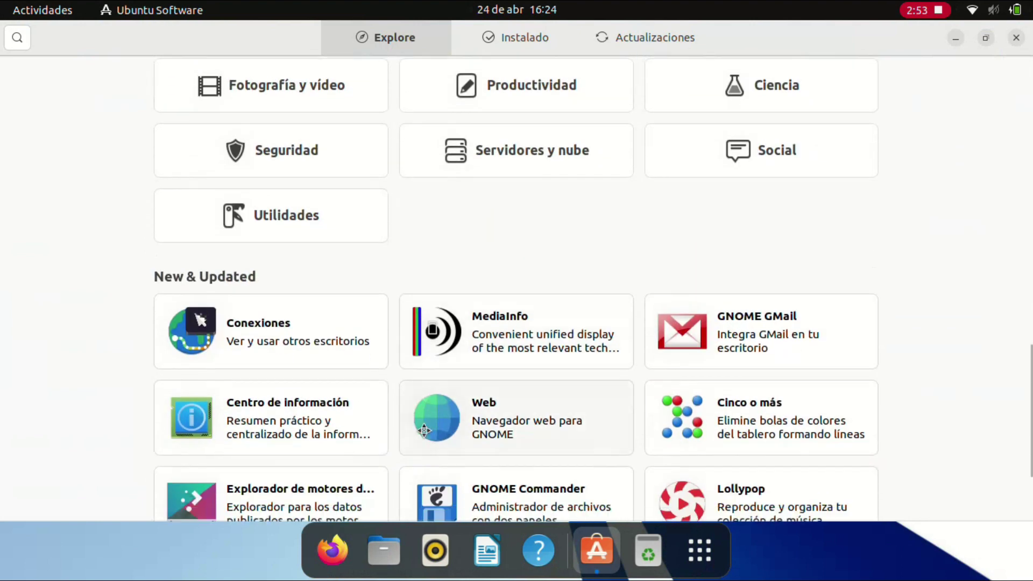
scroll(424, 430, "down", 2)
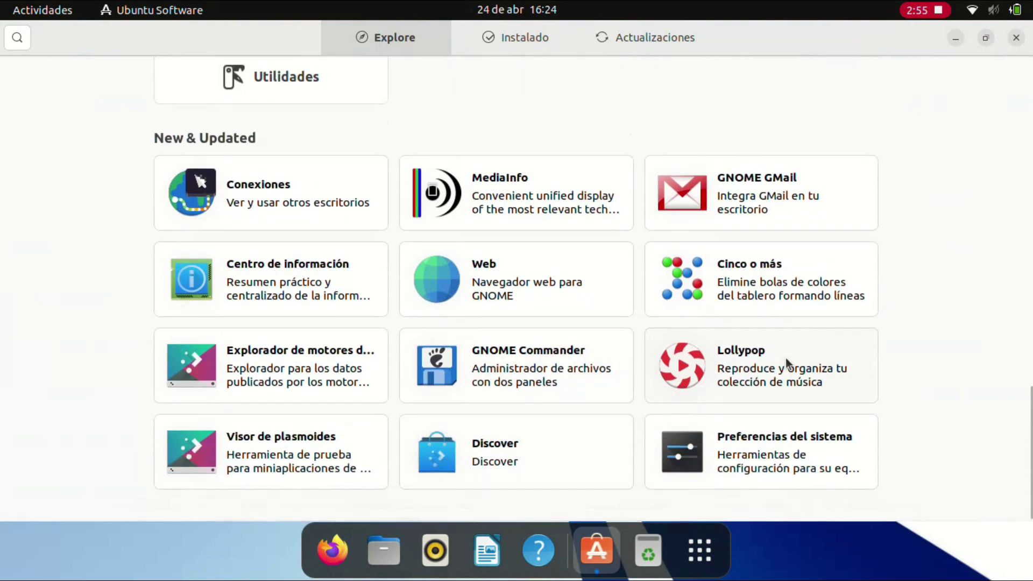
left_click(1016, 38)
- Open Firefox, move its window to the middle of the desktop, and load the youtube shortcut from the new-tab page
left_click(673, 554)
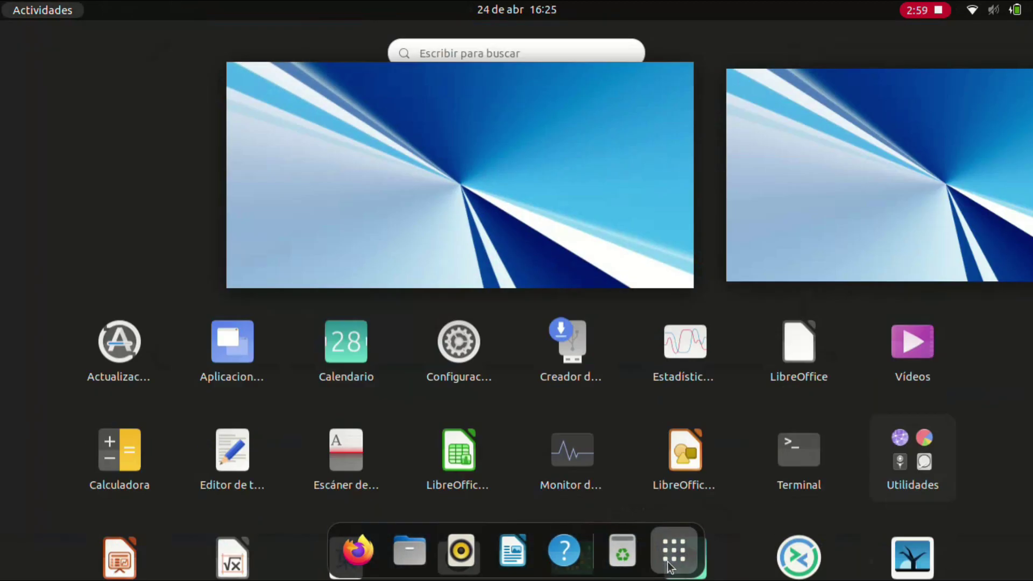
scroll(767, 407, "down", 1)
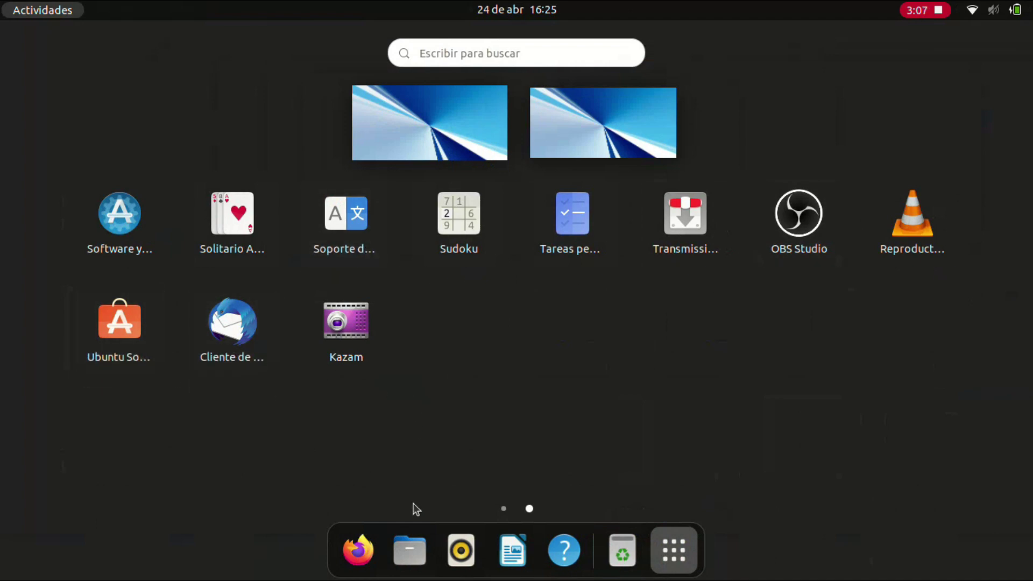
left_click(353, 550)
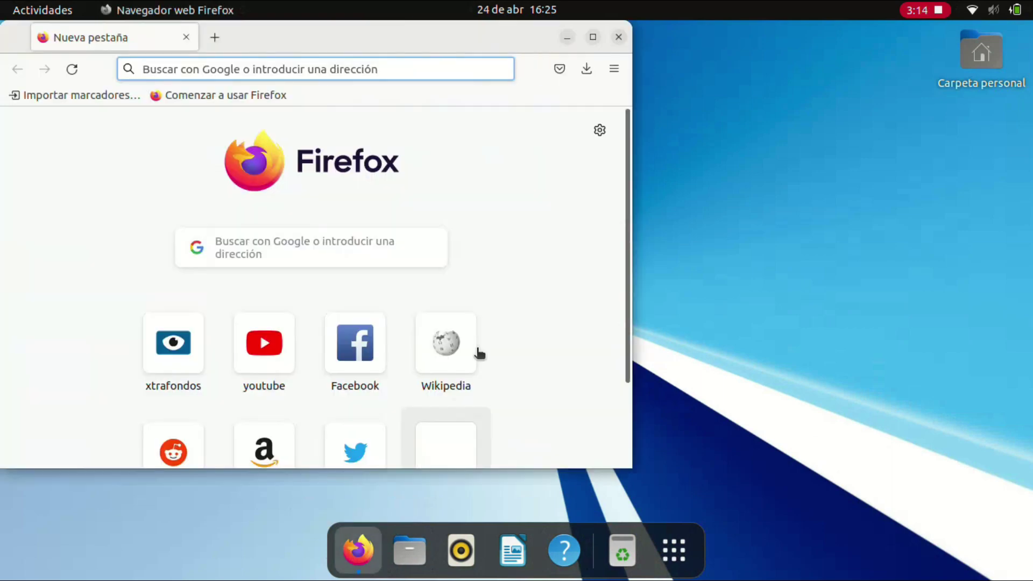
left_click_drag(374, 37, 598, 59)
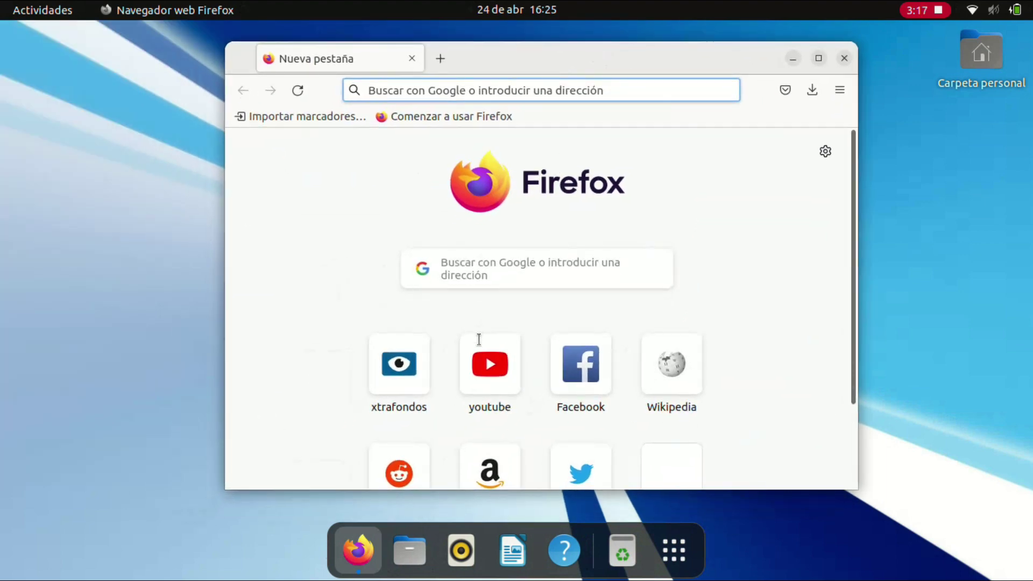
scroll(478, 349, "down", 3)
left_click(489, 269)
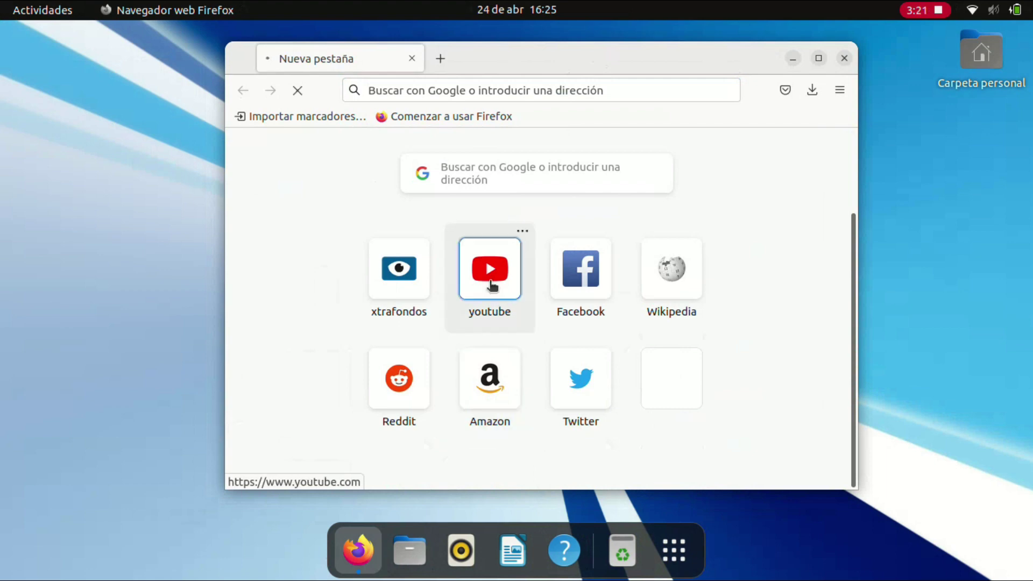
- Write "Hola como esatan chicos chicas" in a new LibreOffice Writer document and make the whole line bold
left_click(512, 560)
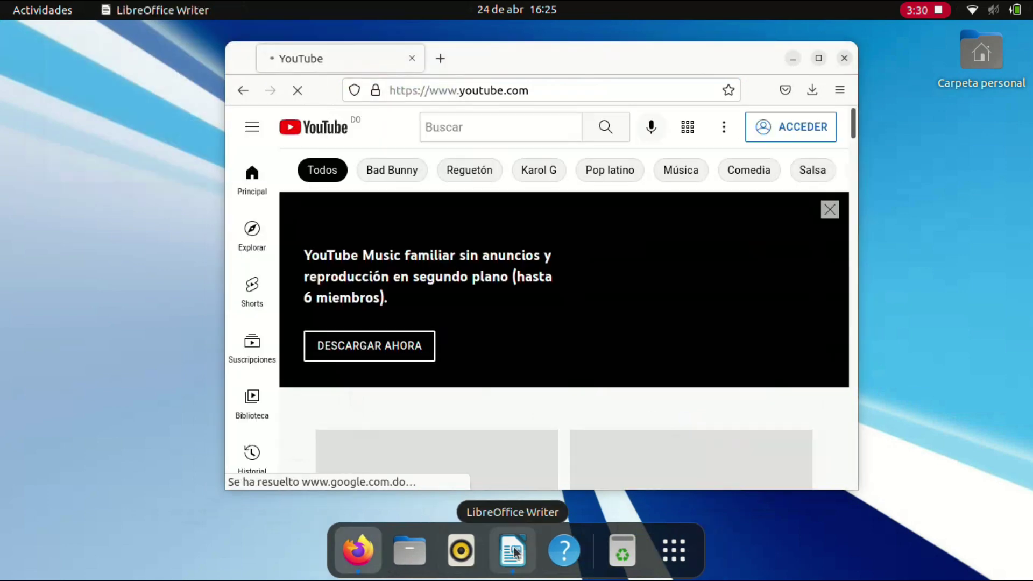
type("hicos chicas")
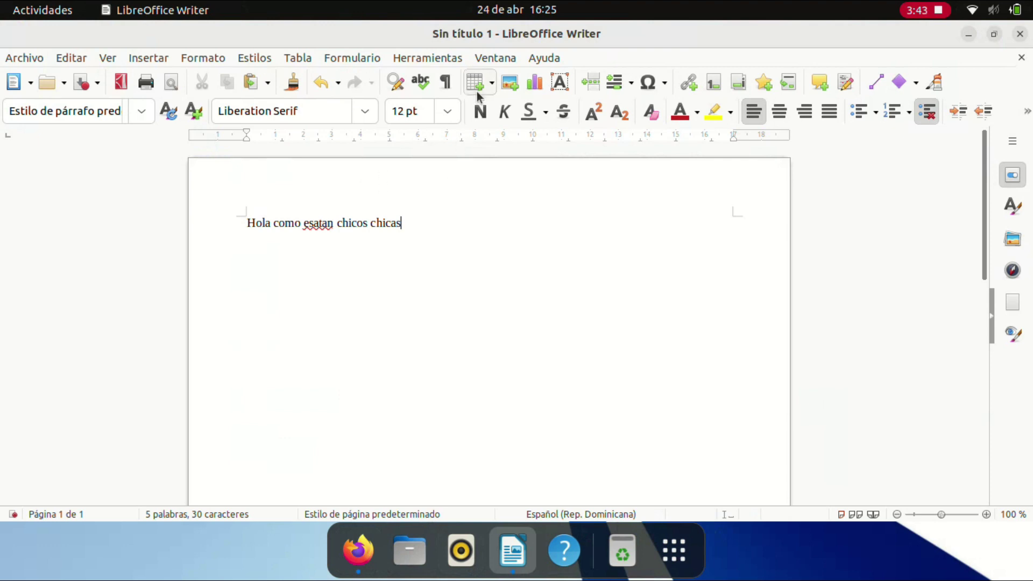
left_click_drag(251, 222, 409, 224)
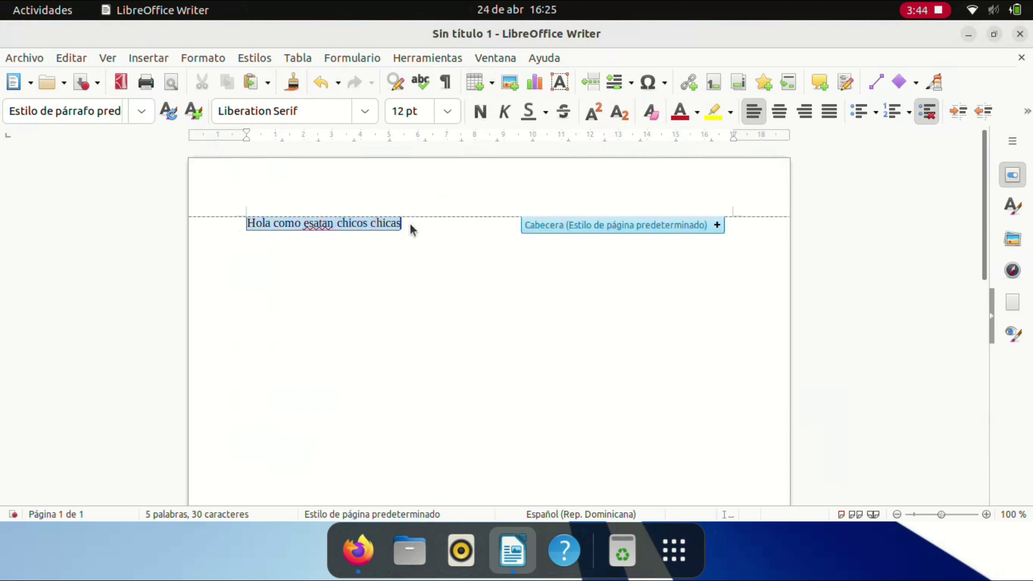
left_click(488, 113)
key("Right")
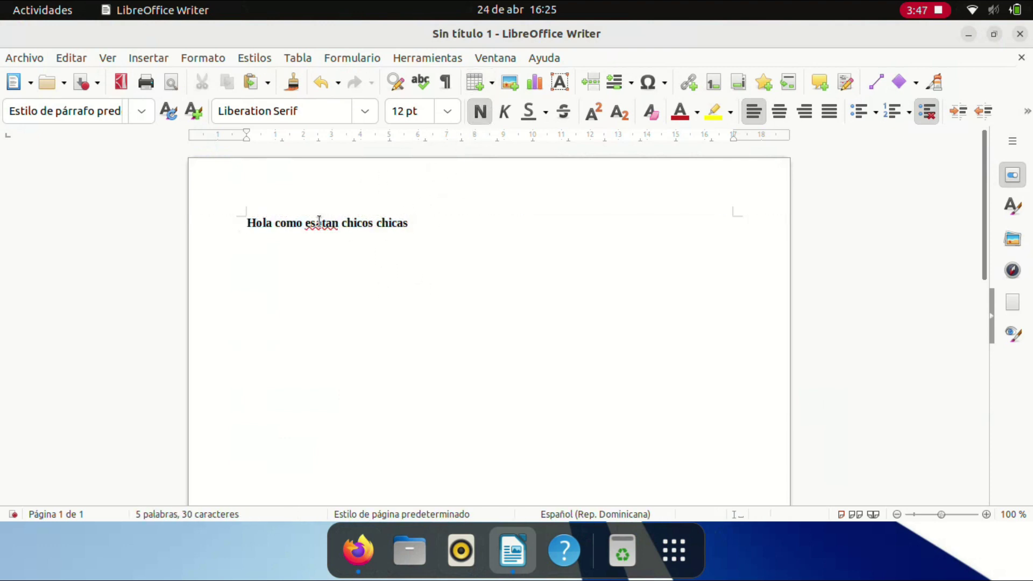
- Correct the misspelled word "esatan" to "estan" in the bold line and dismiss the context options
key("BackSpace")
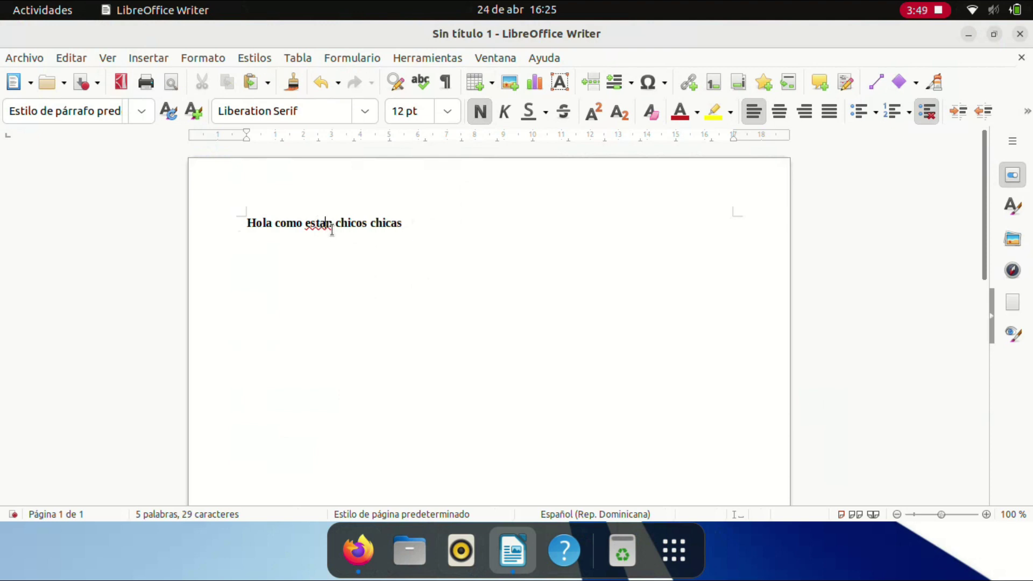
right_click(329, 225)
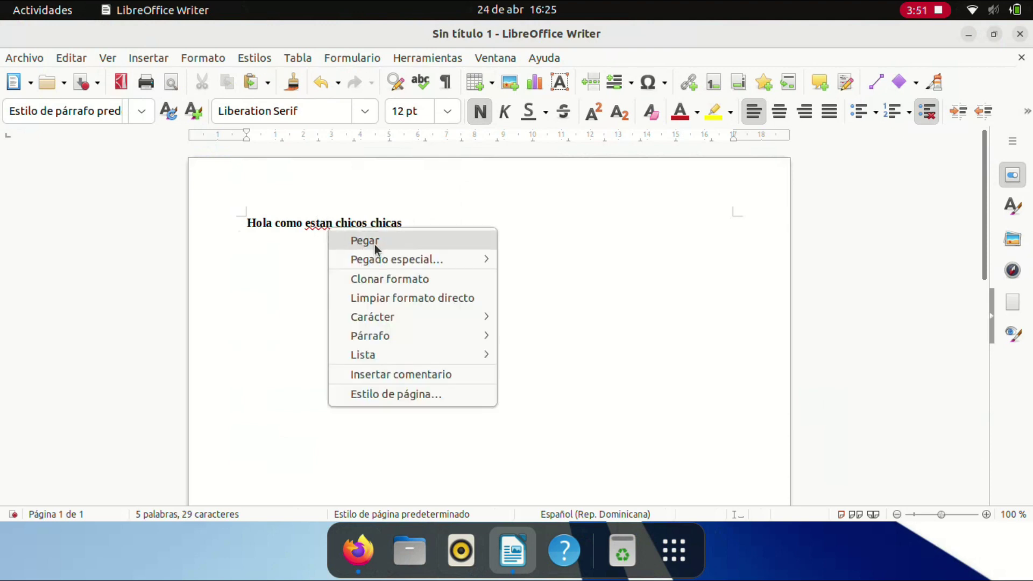
key("Escape")
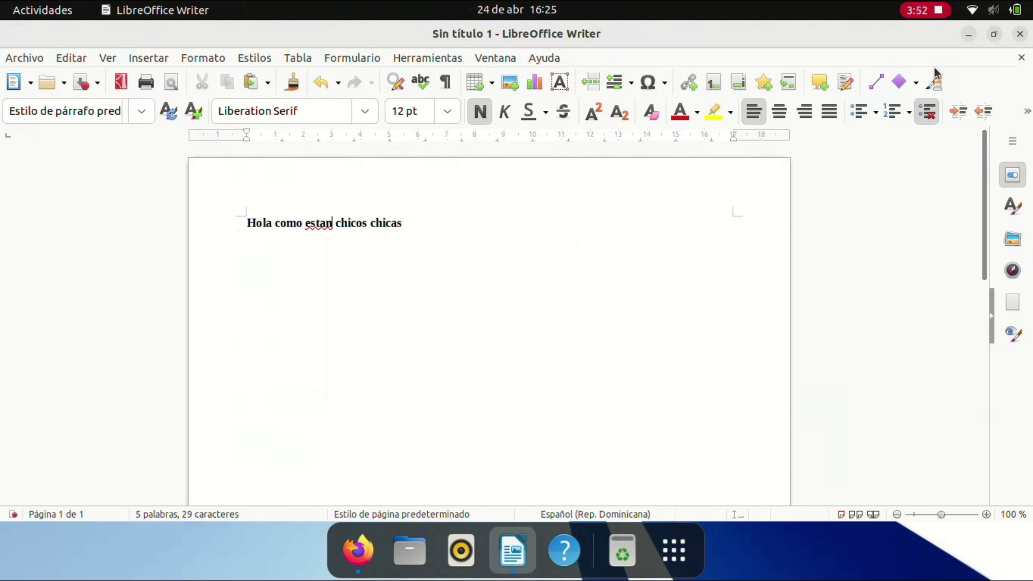
- Close the untitled Writer document without saving it
left_click(1021, 34)
left_click(389, 321)
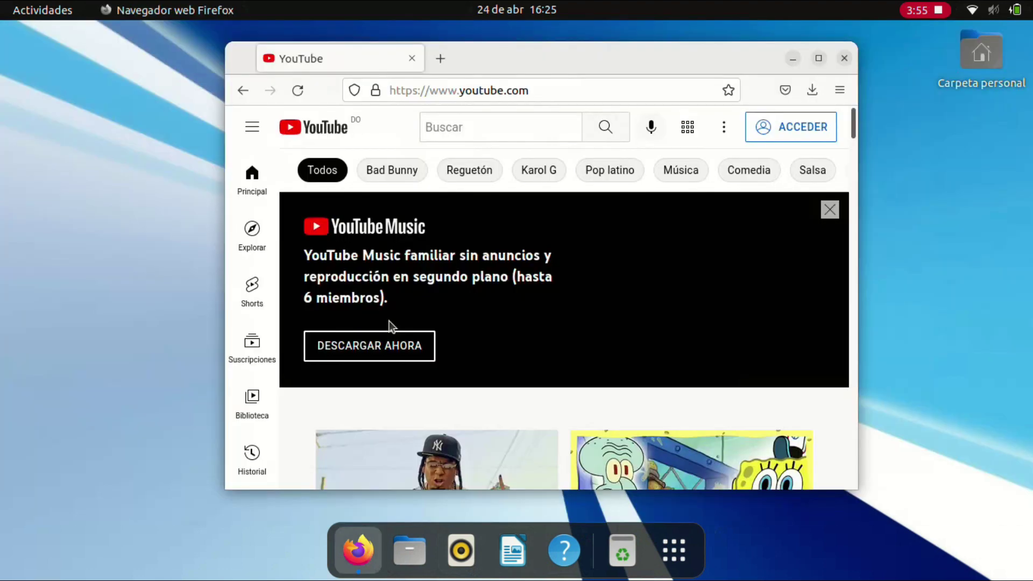
- Browse the YouTube home page, open the Bob Esponja en Español channel, and play its featured video in full screen
scroll(491, 396, "down", 7)
scroll(492, 395, "up", 3)
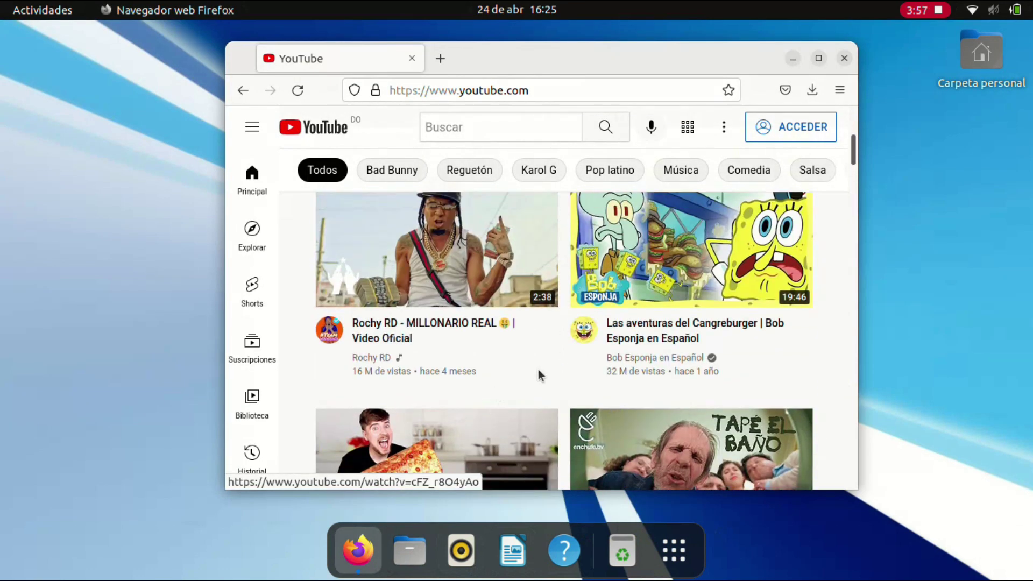
key("XF86AudioMute")
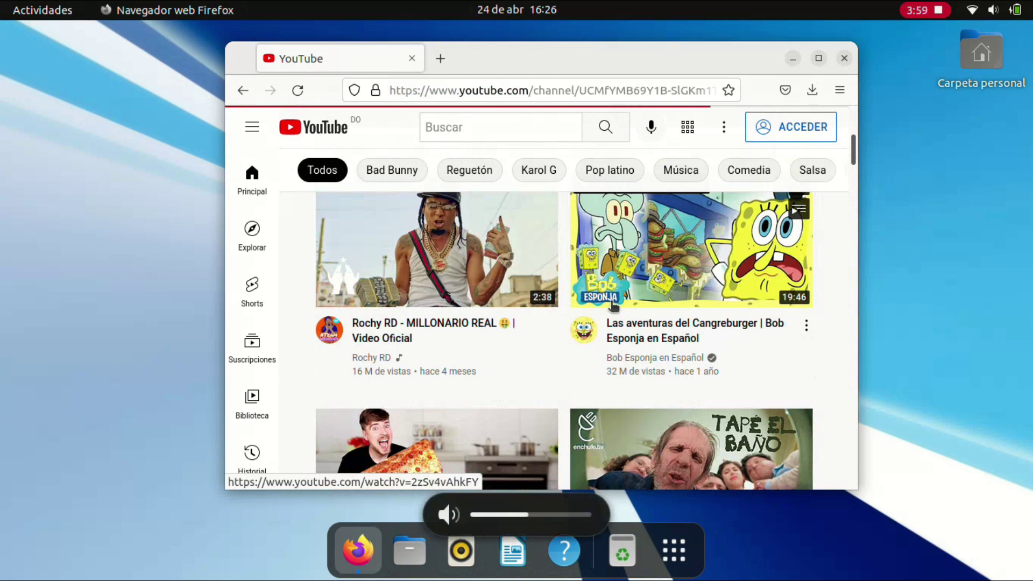
key("XF86AudioMute")
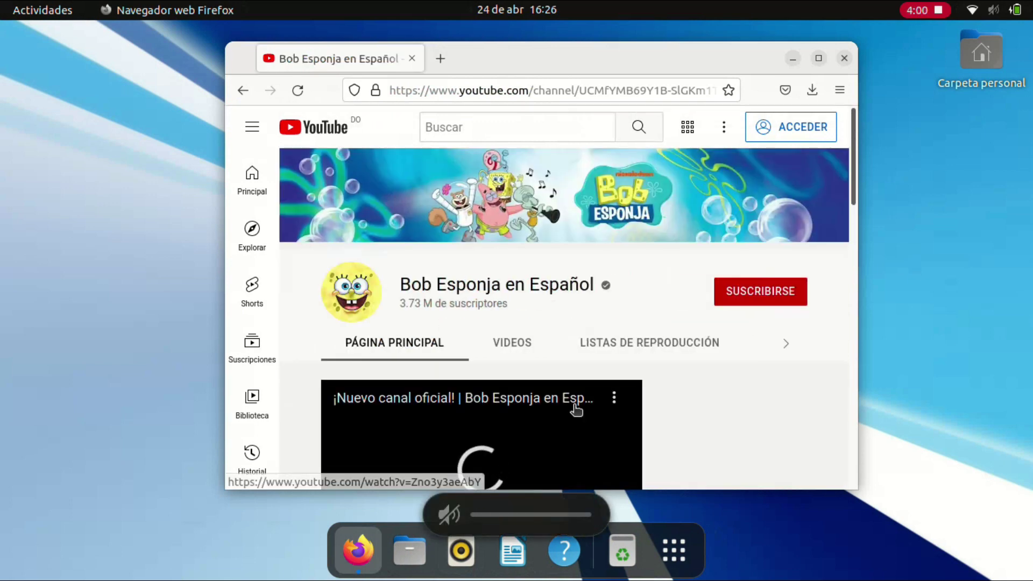
scroll(573, 380, "down", 3)
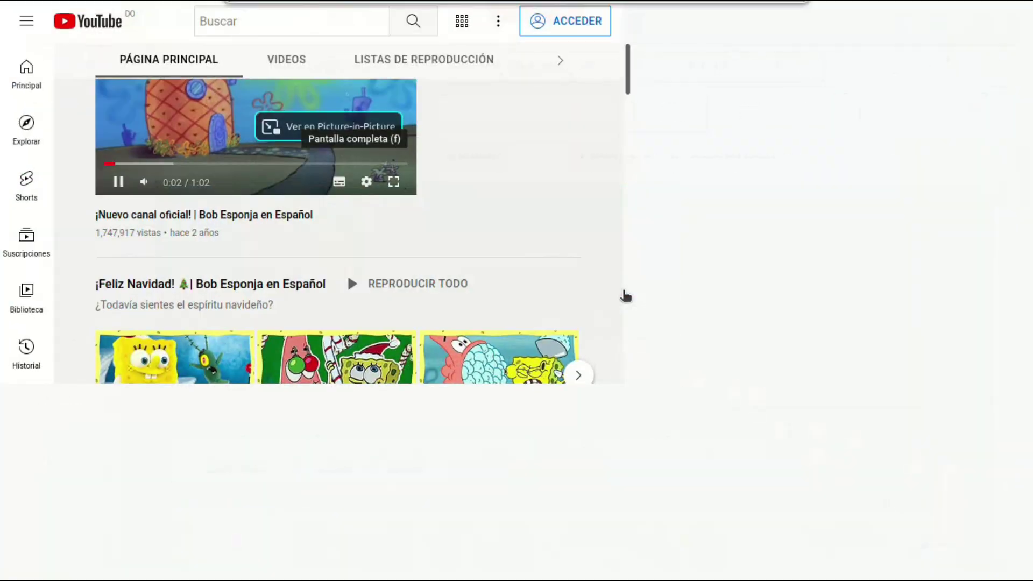
key("f")
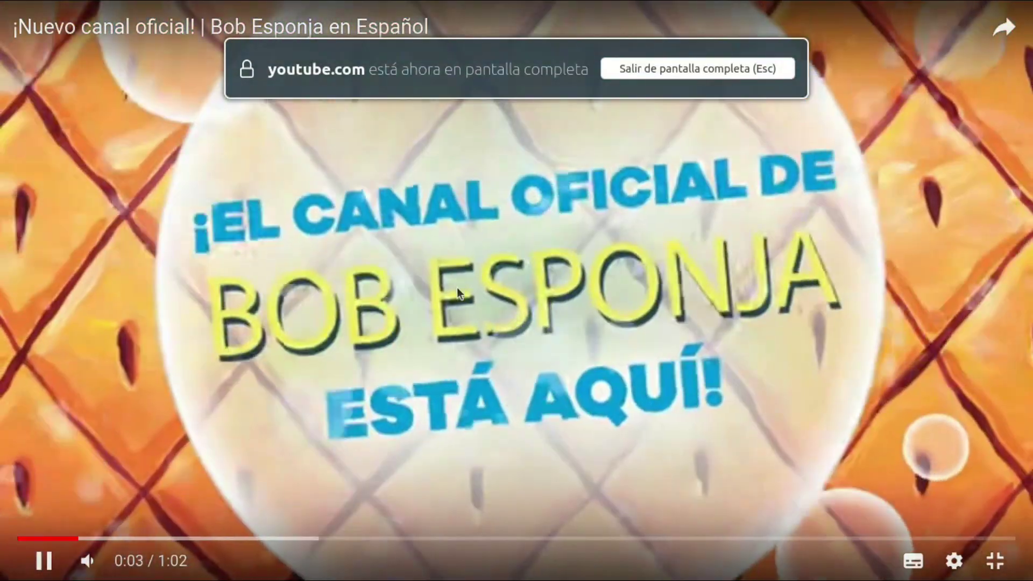
- Leave the full-screen video and close the Firefox window
key("super")
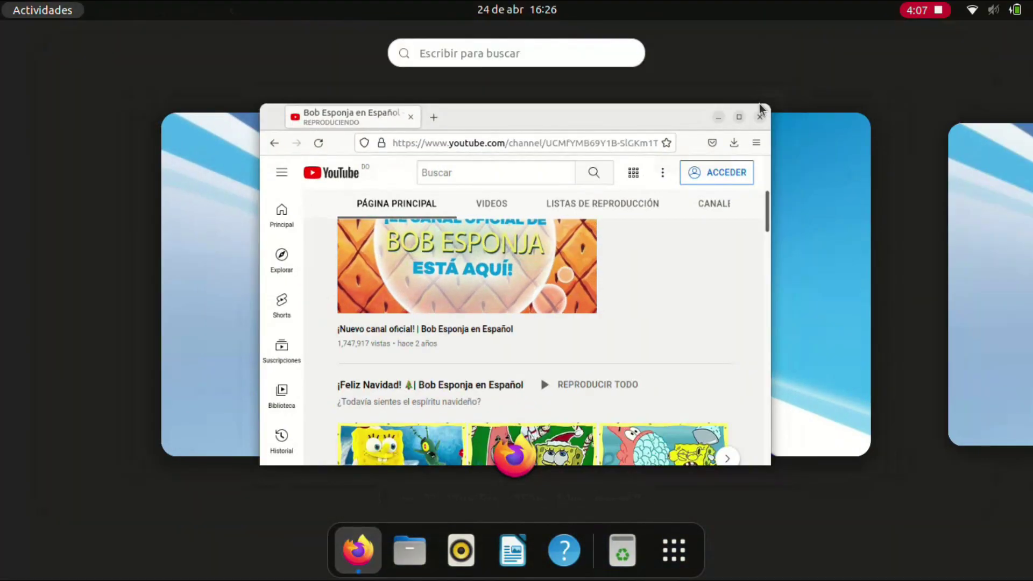
left_click(760, 116)
left_click(844, 62)
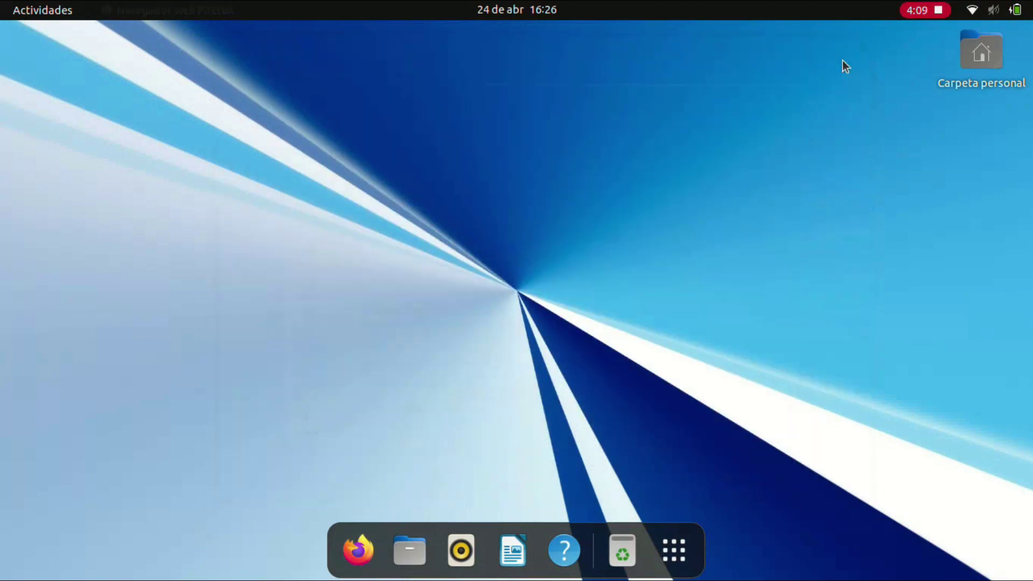
- Look through both pages of installed applications and open the system monitor
left_click(664, 550)
scroll(657, 477, "down", 1)
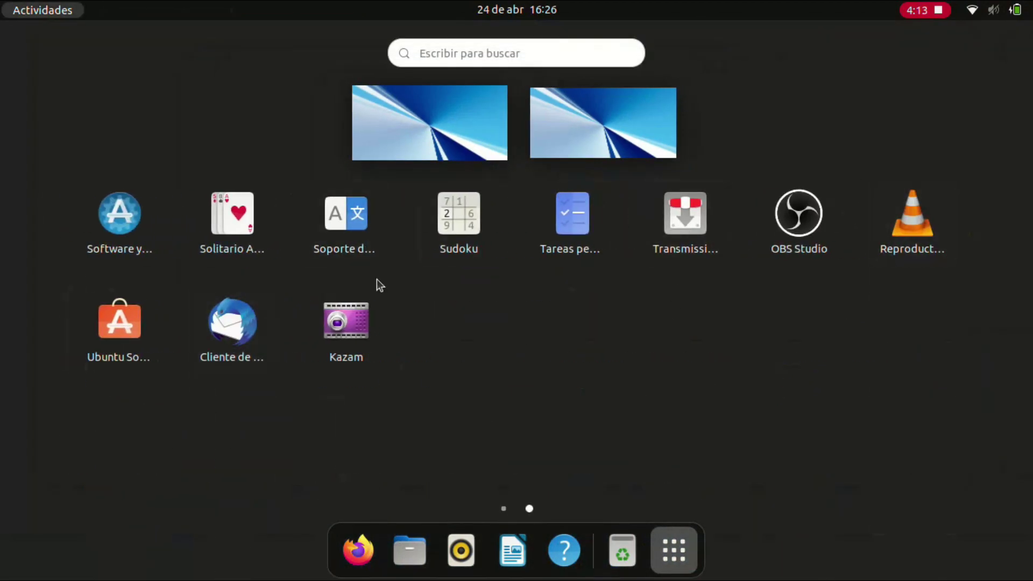
scroll(344, 357, "up", 1)
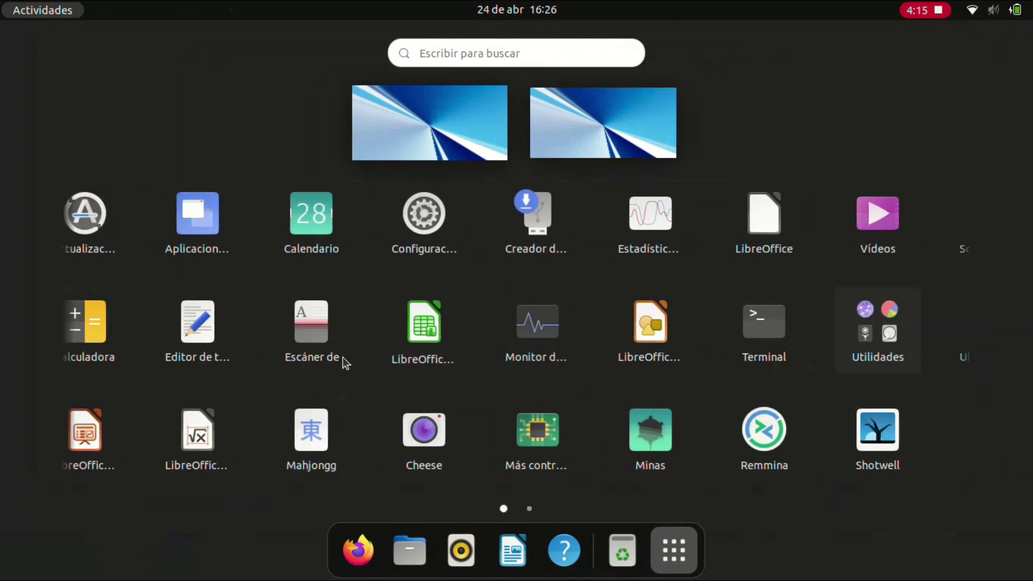
left_click(592, 341)
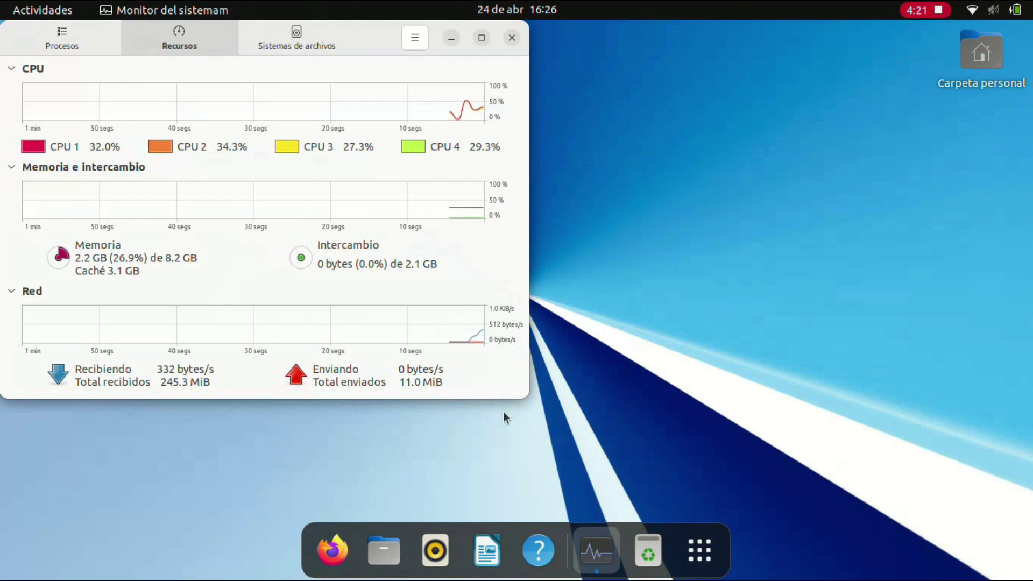
- Launch Firefox and Files to load the system while its resource graphs run, and get their windows out of the way
left_click(332, 550)
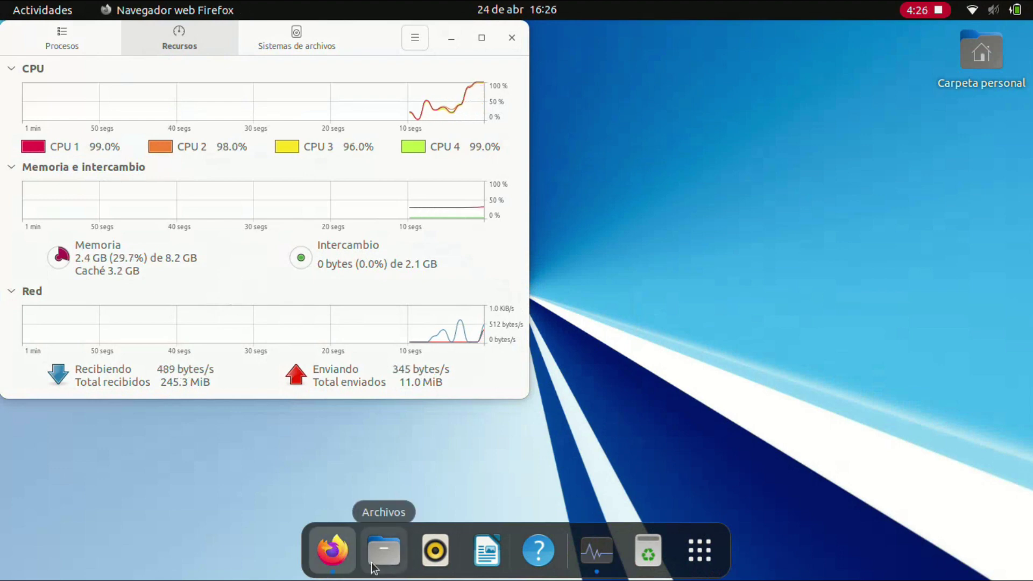
left_click(384, 552)
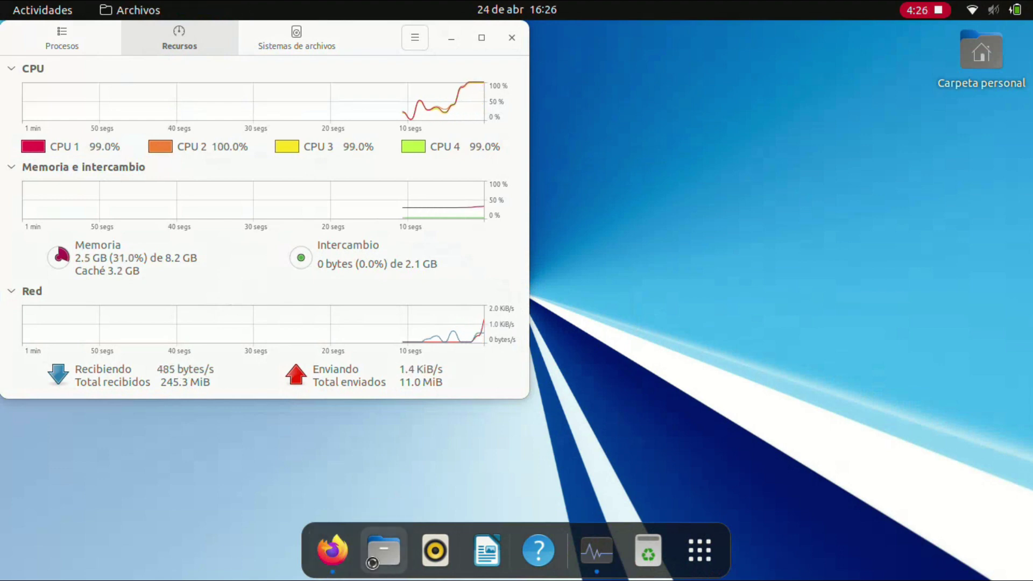
left_click_drag(646, 89, 788, 108)
left_click(752, 96)
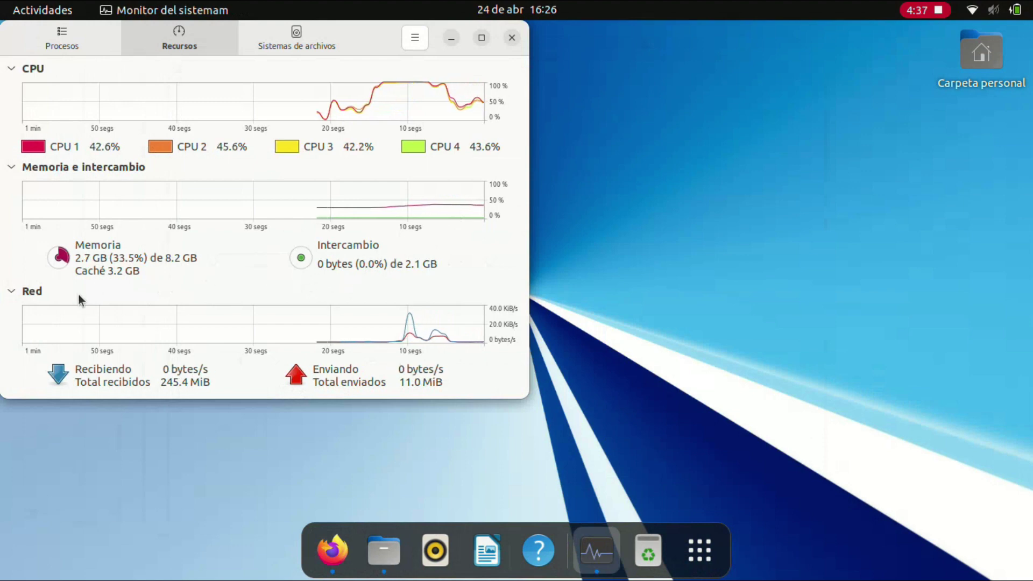
- Check the file systems in the system monitor, return to the resource graphs, and close the monitor
left_click(298, 46)
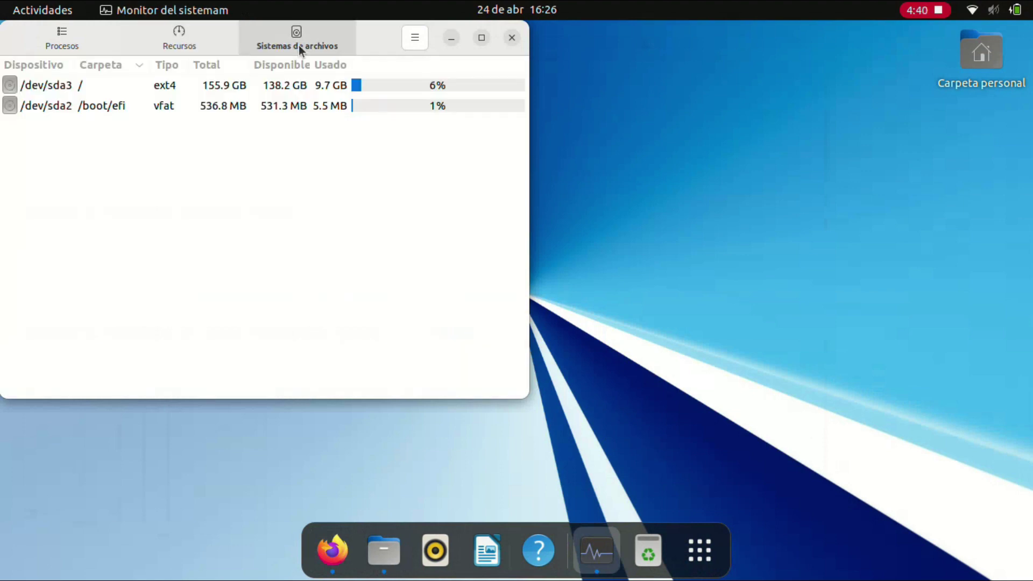
left_click(198, 35)
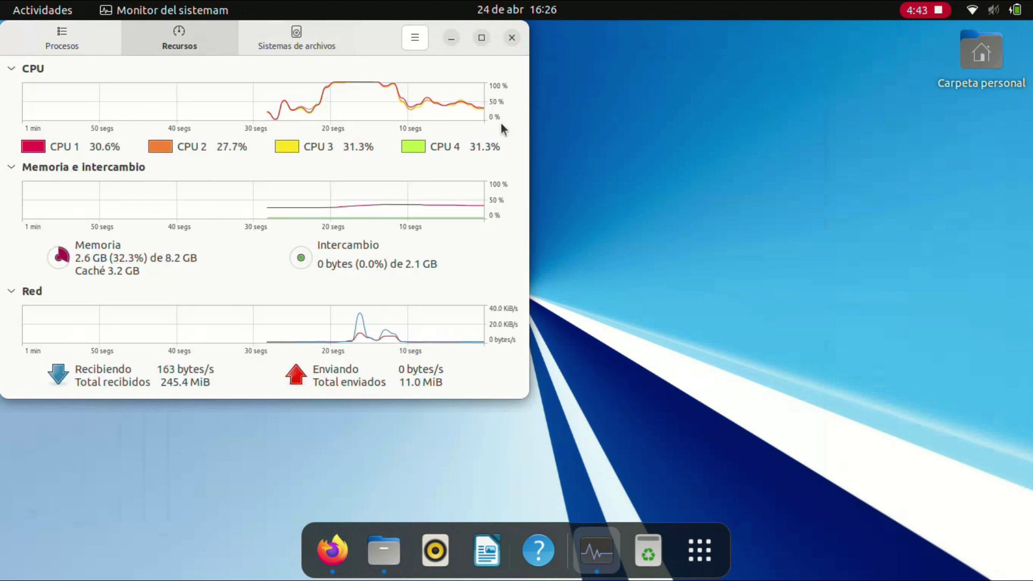
left_click(513, 38)
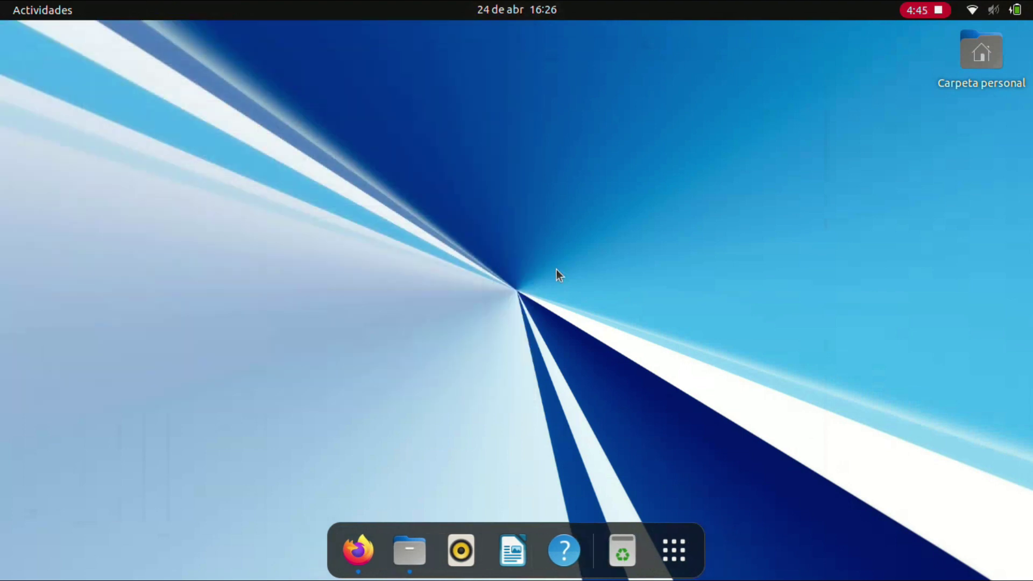
- Look through the installed applications, open the Calculator, and close it again
left_click(680, 551)
scroll(551, 453, "down", 1)
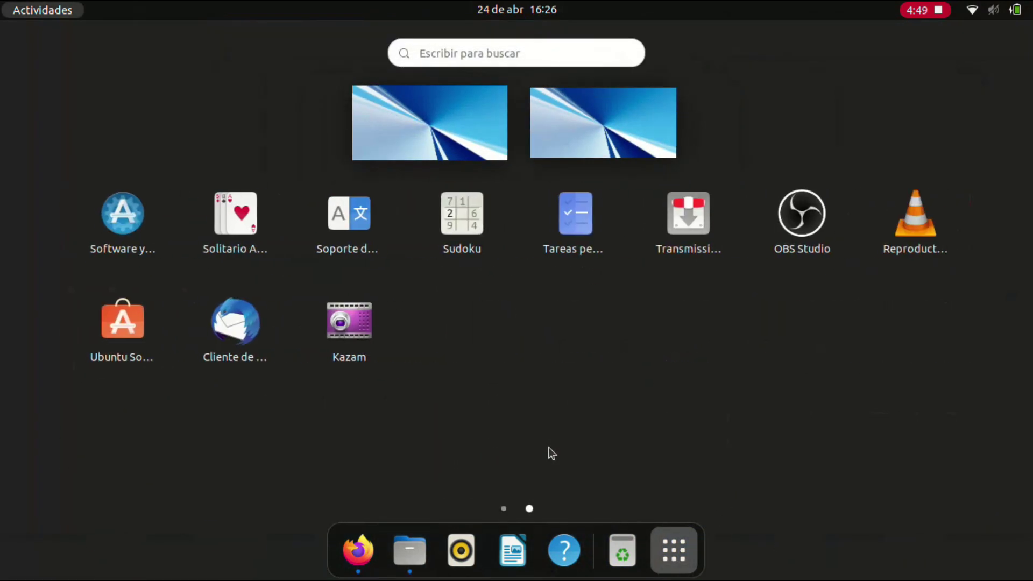
scroll(562, 435, "up", 1)
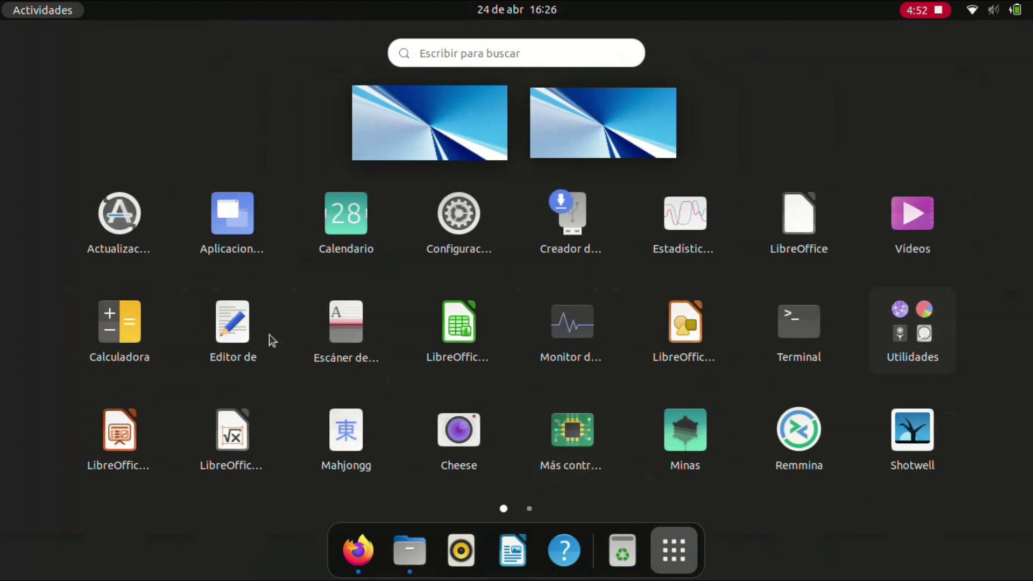
left_click(112, 341)
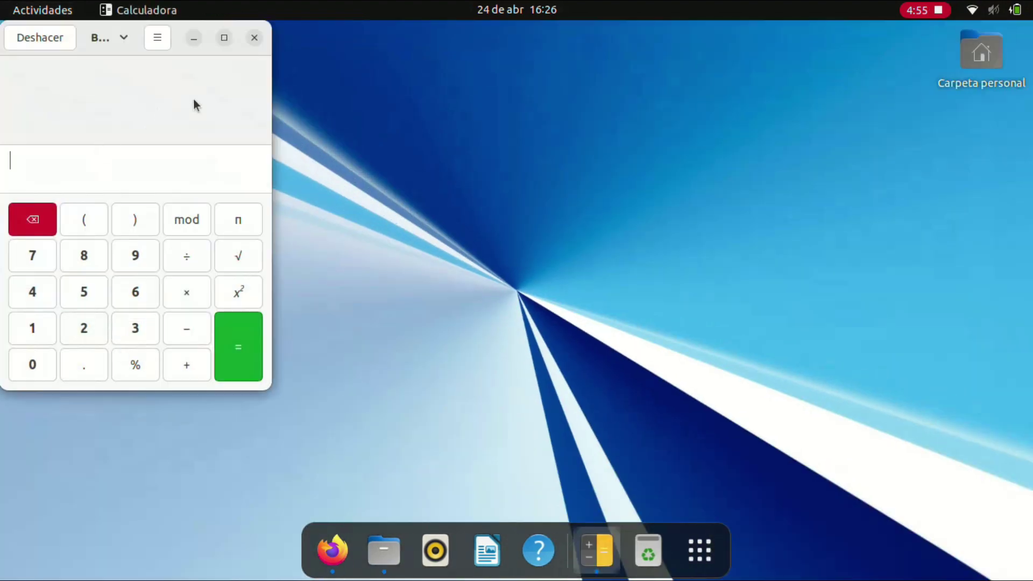
left_click(255, 38)
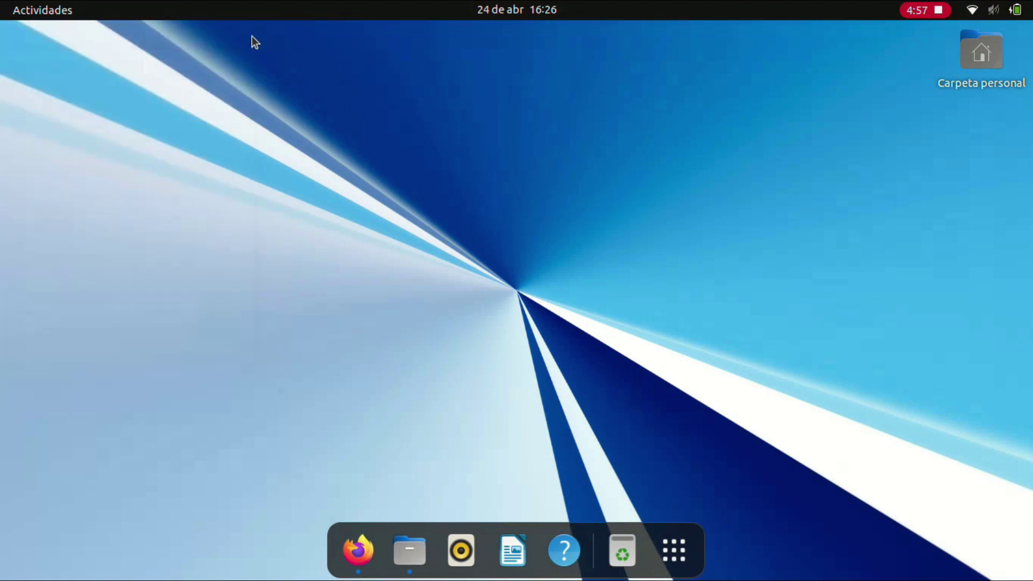
- Bring up the running Files window showing the personal folder and close it
left_click(410, 551)
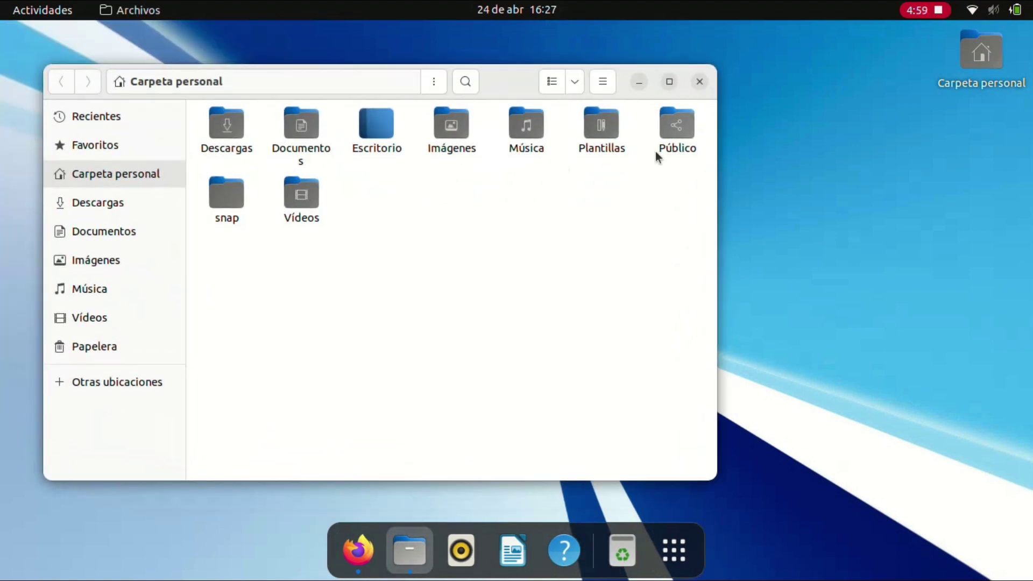
left_click(699, 85)
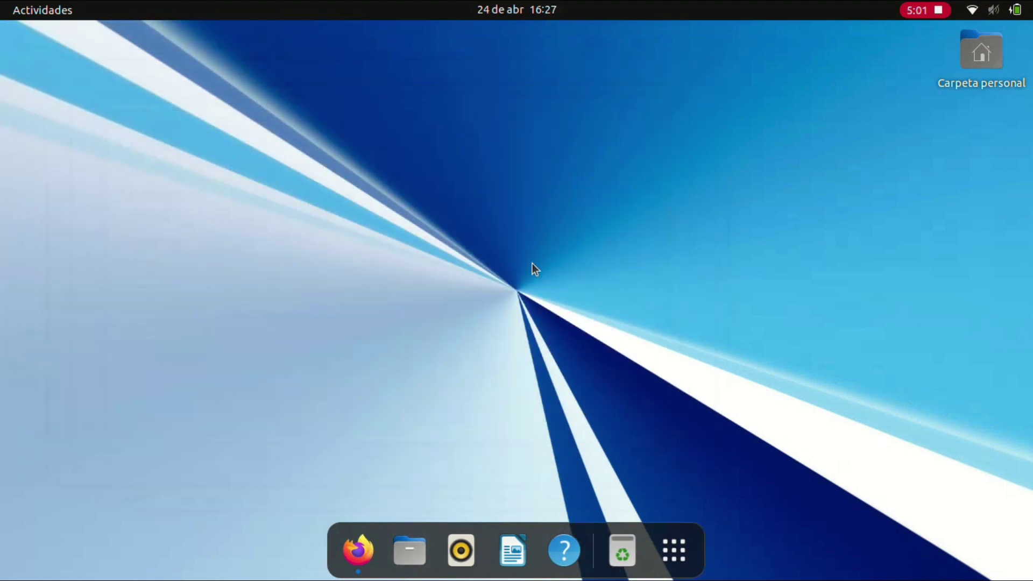
- Bring Firefox back up, search for "google", glance through the results page, and close the browser
left_click(357, 550)
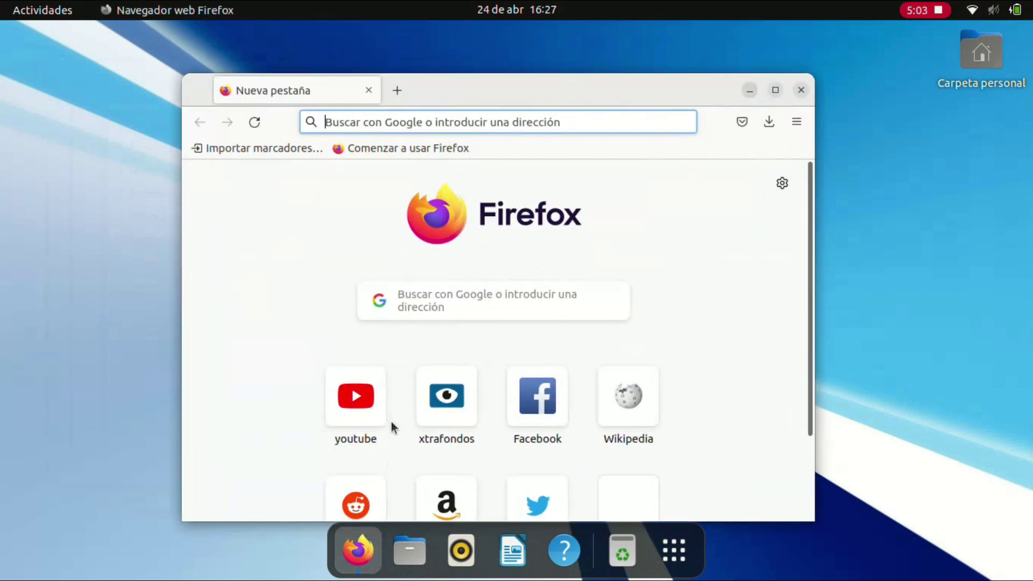
scroll(427, 427, "down", 2)
scroll(427, 427, "up", 2)
type("Fo")
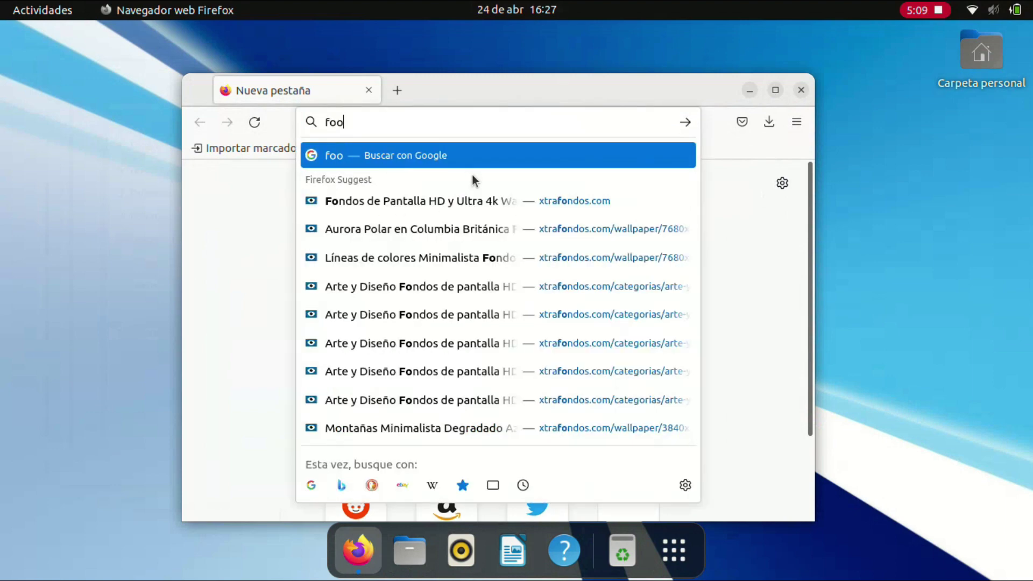
key("BackSpace")
key("BackSpace")
type("google")
key("Return")
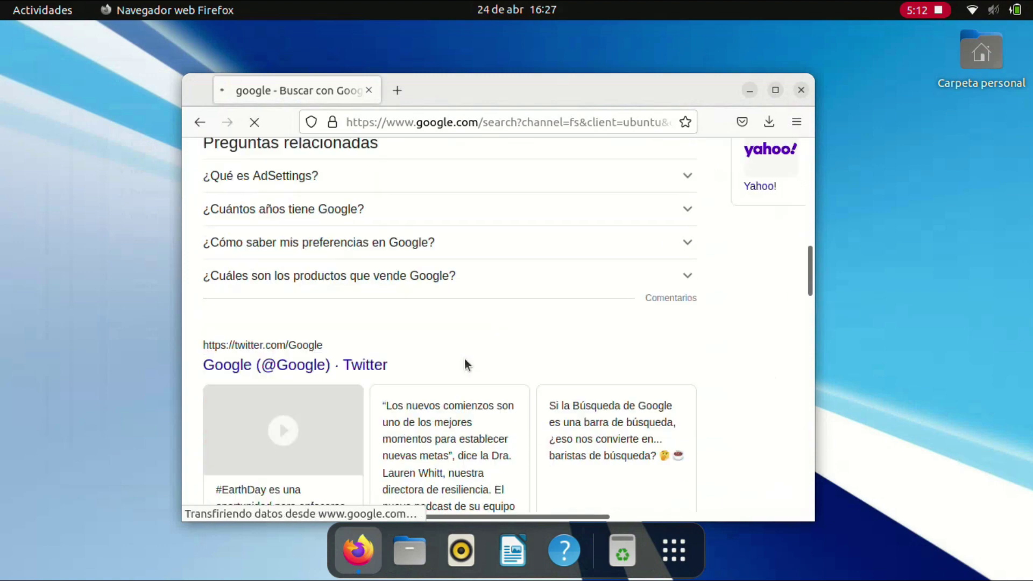
left_click(799, 92)
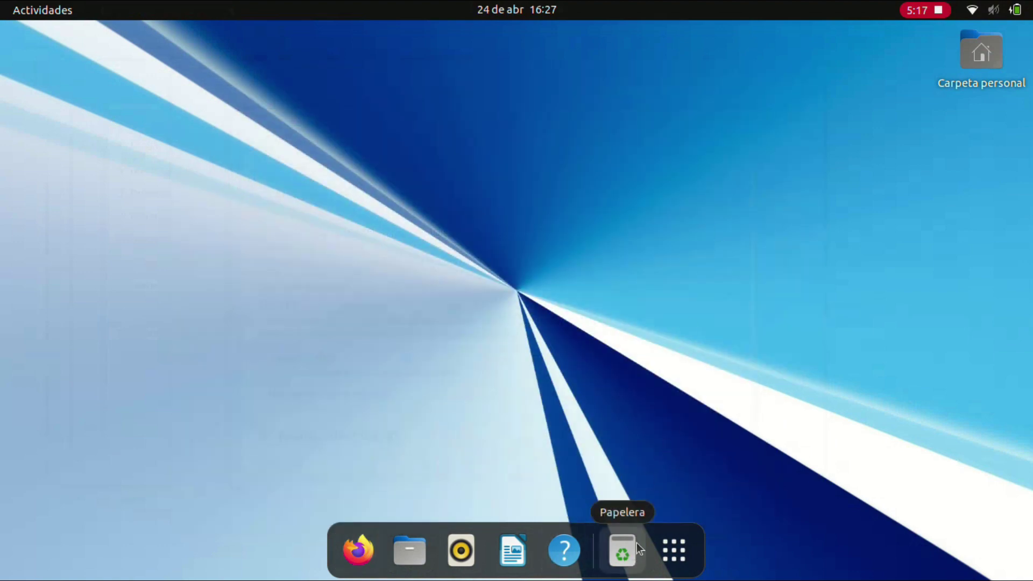
- Open Files, look over the personal folder and its places list, and close the window
left_click(422, 556)
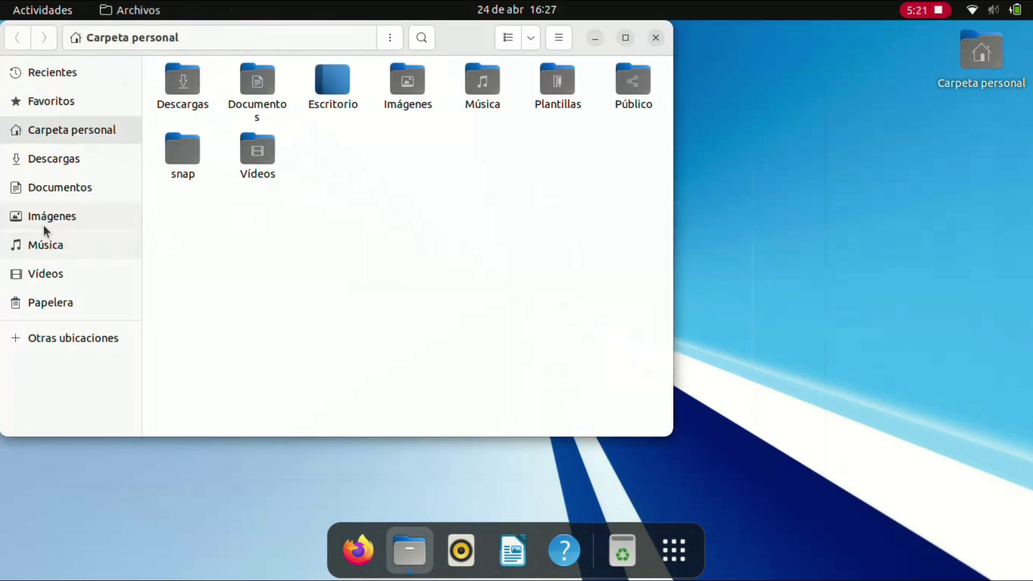
left_click(656, 38)
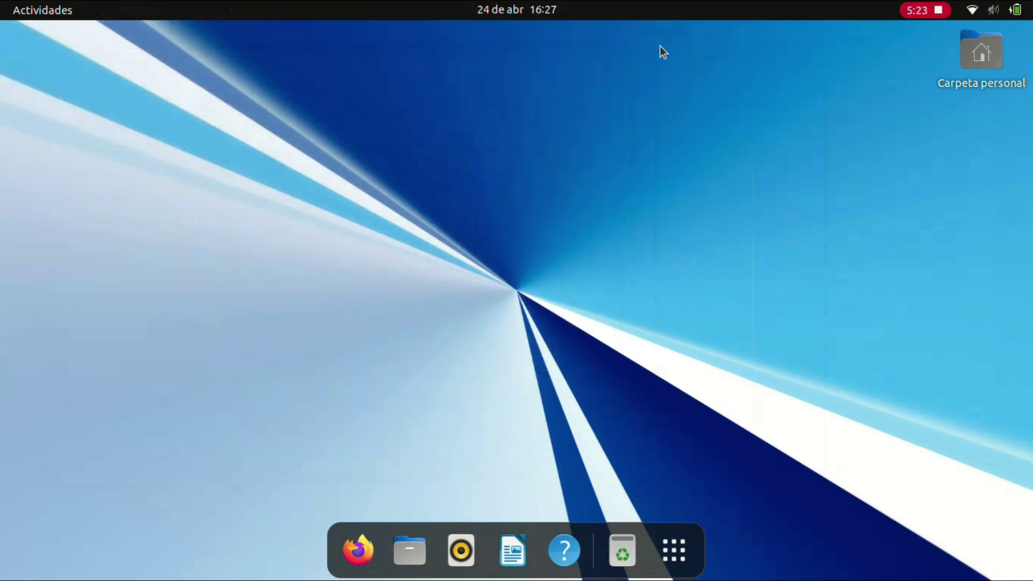
- Open the desktop background settings, apply the teal layered-mountains picture as wallpaper, and restore the settings window to a smaller size over the desktop
right_click(599, 303)
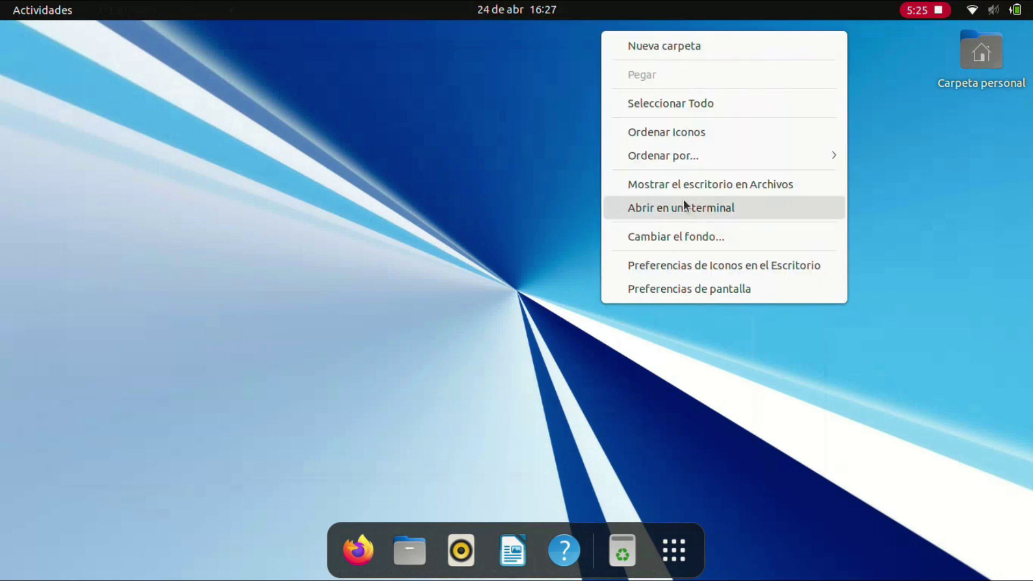
left_click(669, 238)
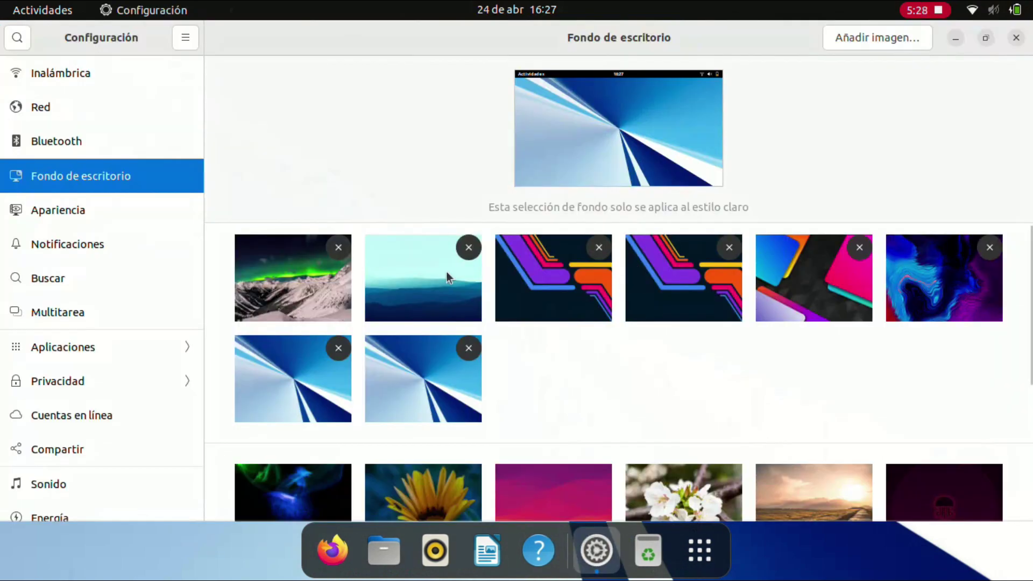
left_click(446, 272)
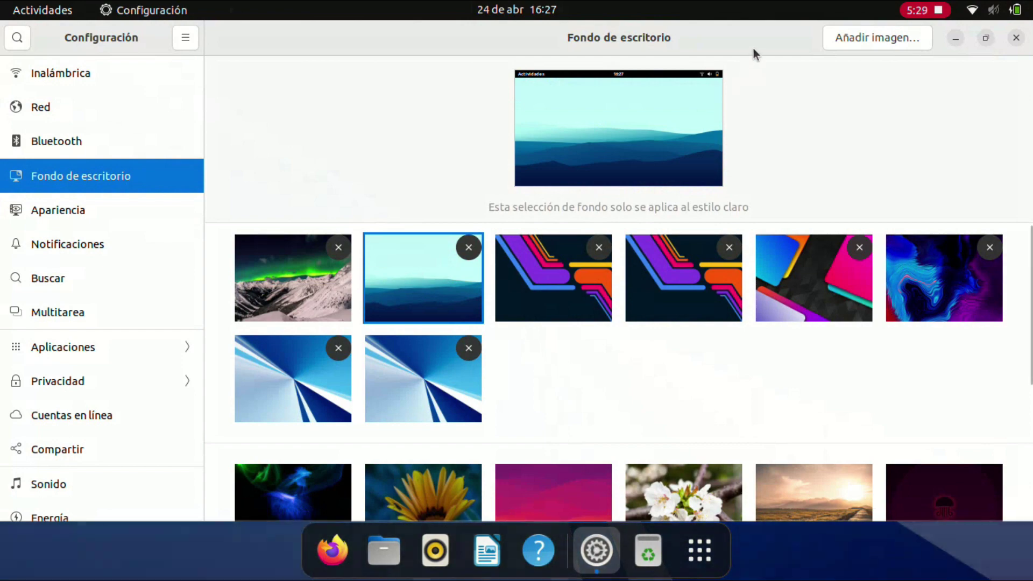
left_click_drag(753, 47, 725, 122)
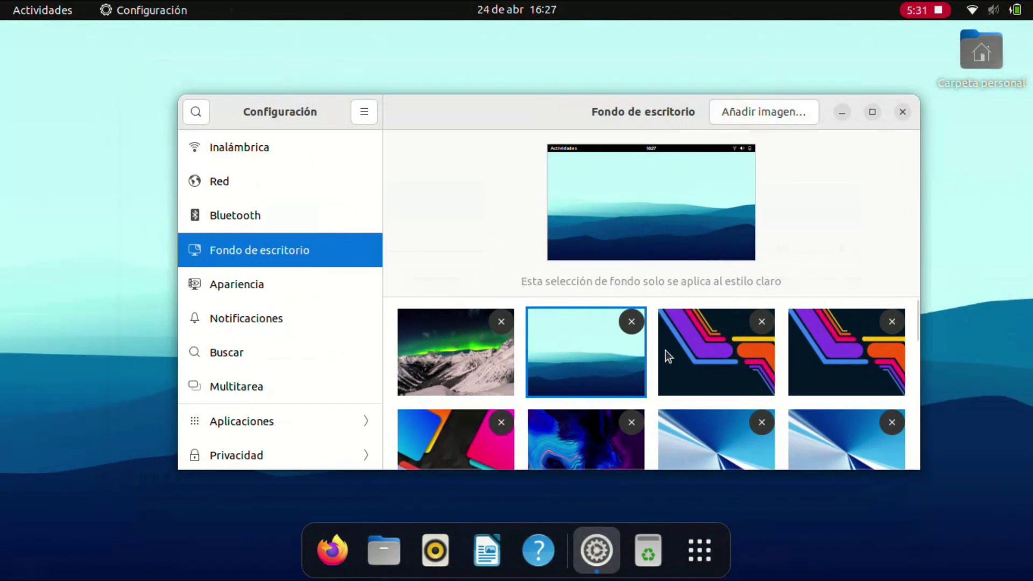
- Apply the blue, red and purple fluid-pattern picture as the wallpaper and look further down the available backgrounds
scroll(665, 351, "down", 2)
left_click(578, 402)
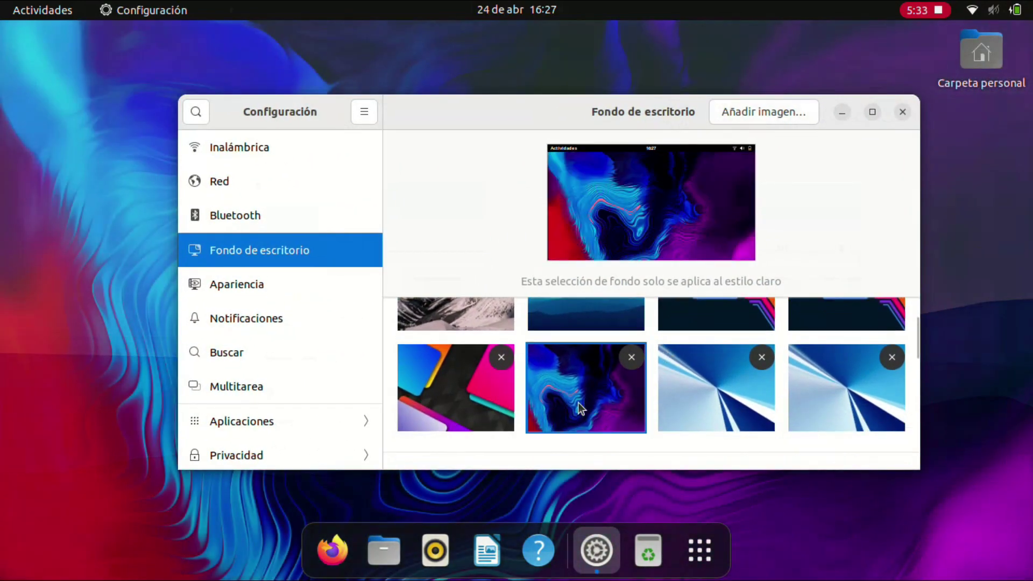
scroll(626, 394, "down", 5)
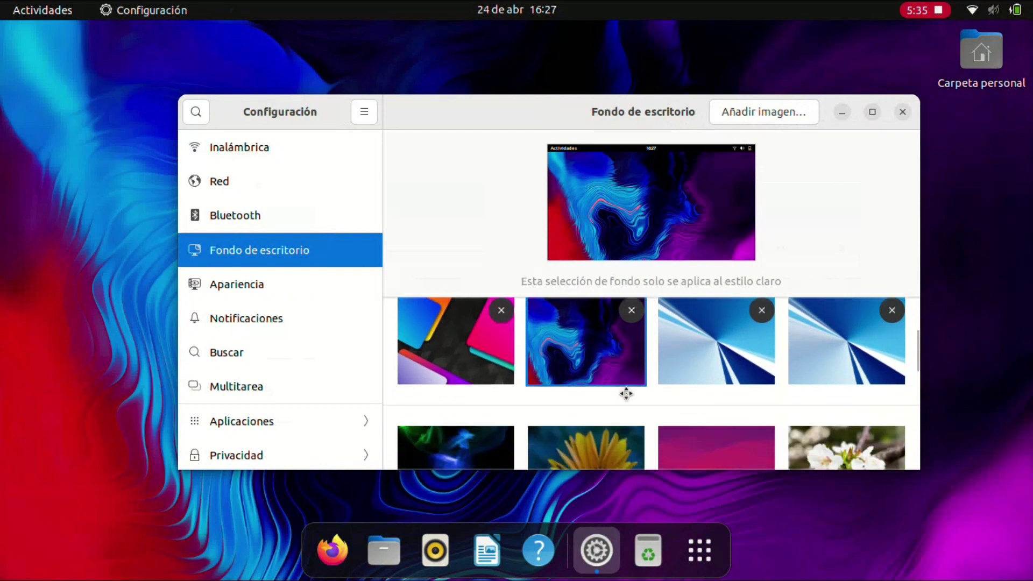
- Look through the available backgrounds and apply the blue and white radiating-rays picture as the wallpaper
scroll(626, 393, "down", 2)
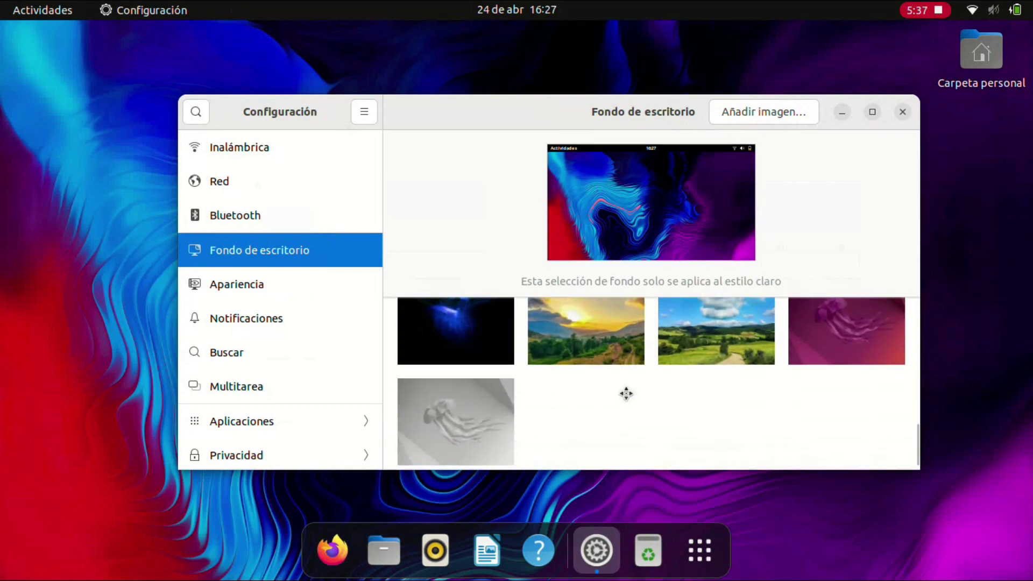
scroll(626, 394, "up", 6)
scroll(627, 393, "down", 1)
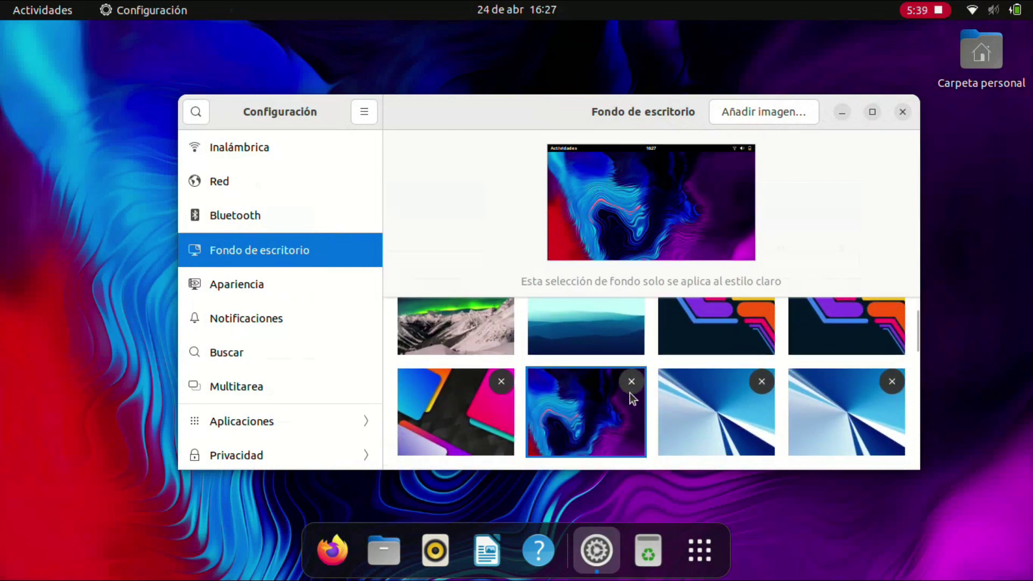
left_click(695, 406)
scroll(694, 406, "up", 1)
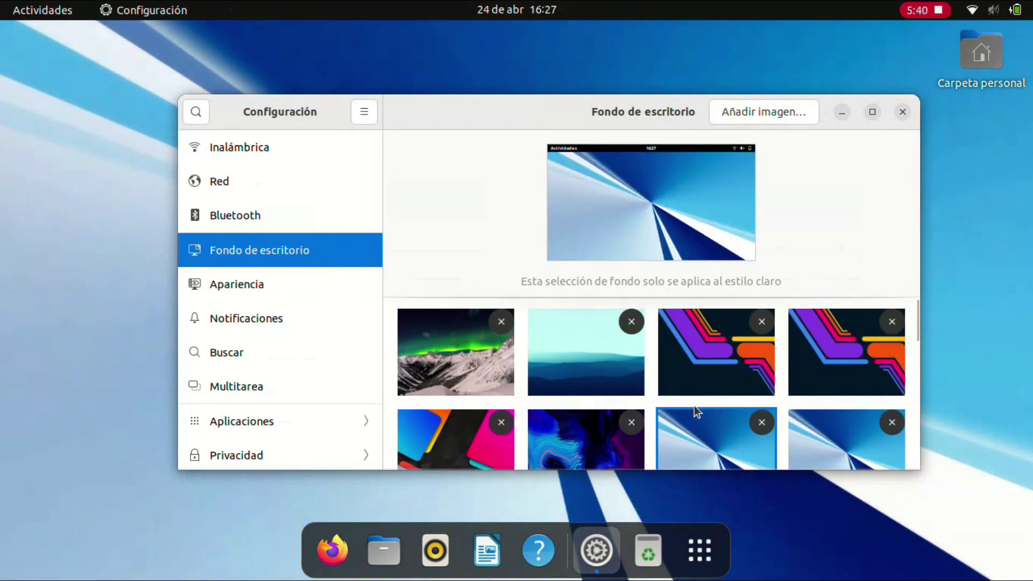
- Apply the teal layered-mountains picture as the wallpaper and look over the remaining backgrounds
left_click(594, 351)
scroll(592, 370, "down", 5)
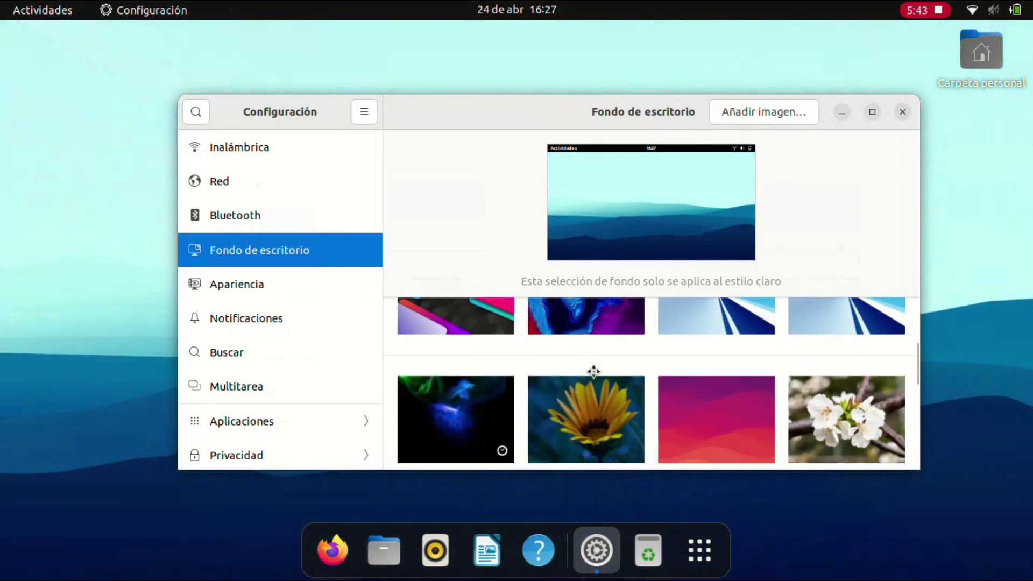
scroll(318, 332, "down", 3)
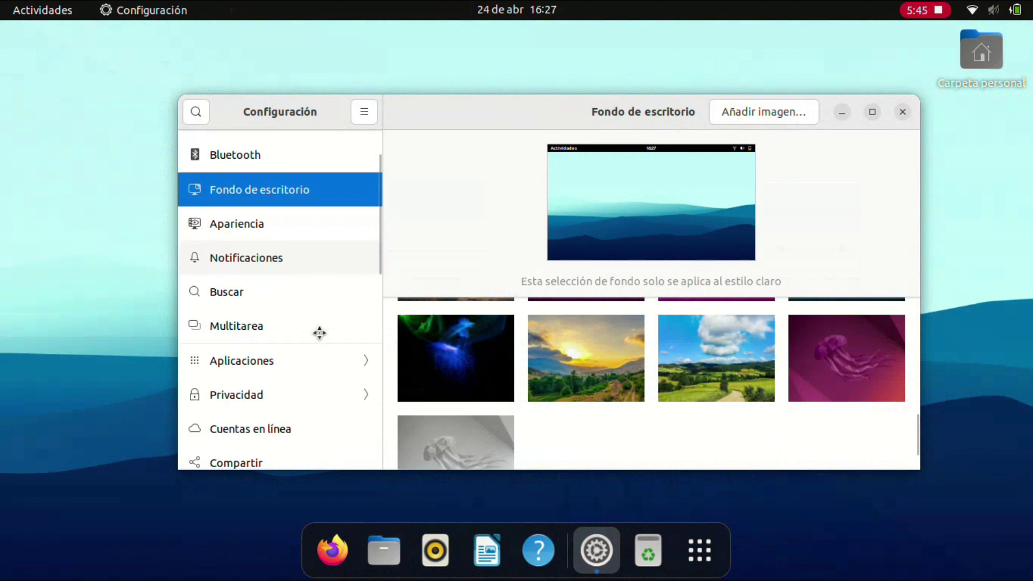
- Open the Energía settings and review the battery, power mode, power-saving and power button options
scroll(320, 333, "down", 8)
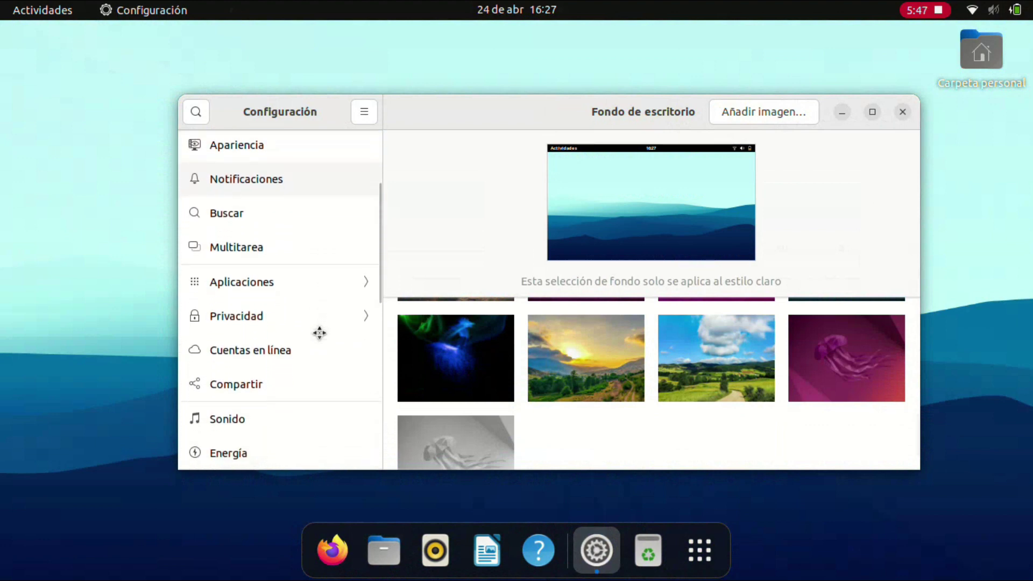
scroll(320, 333, "down", 2)
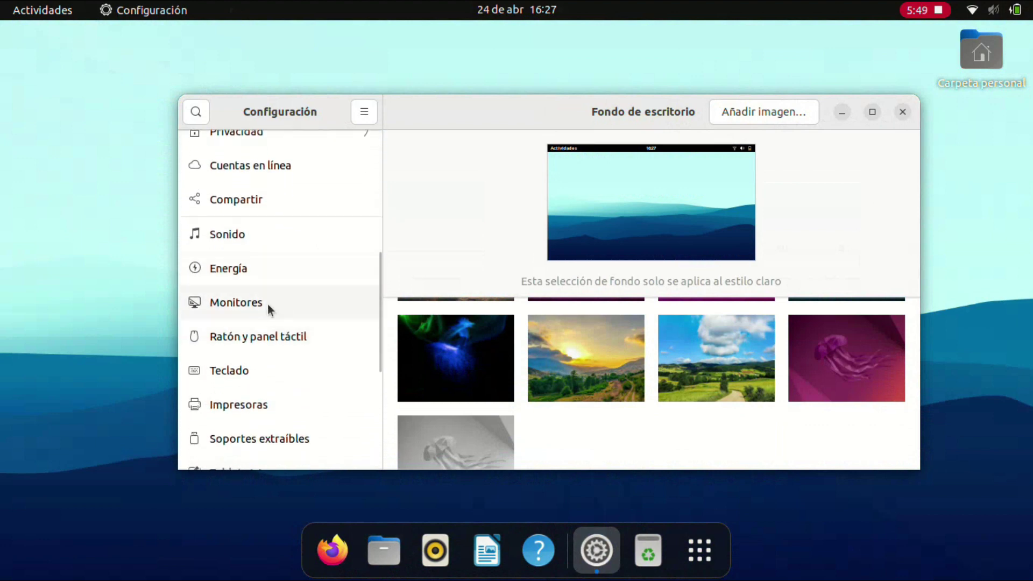
left_click(243, 267)
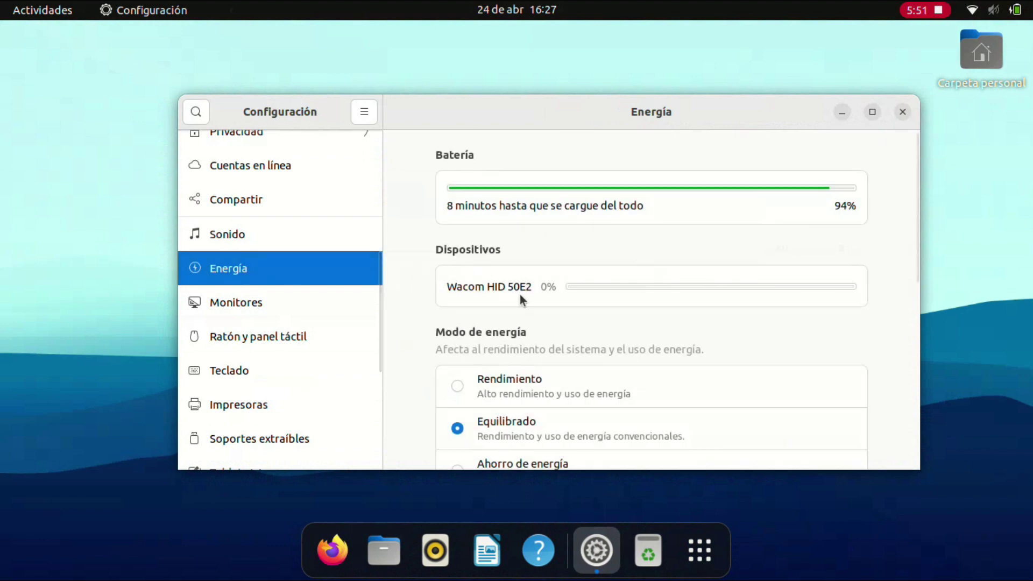
scroll(522, 295, "down", 4)
scroll(521, 295, "up", 3)
scroll(521, 295, "down", 5)
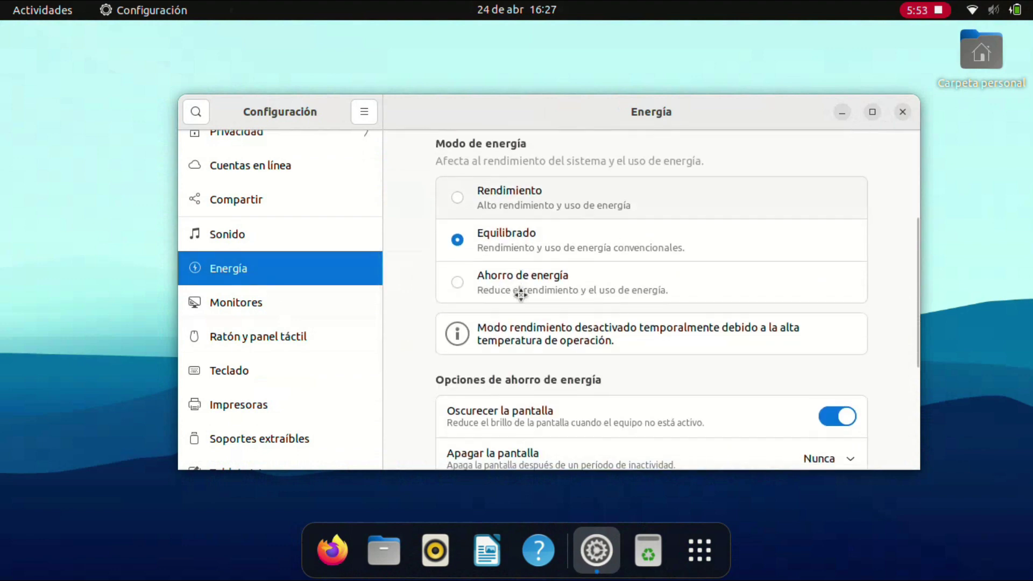
scroll(521, 294, "down", 1)
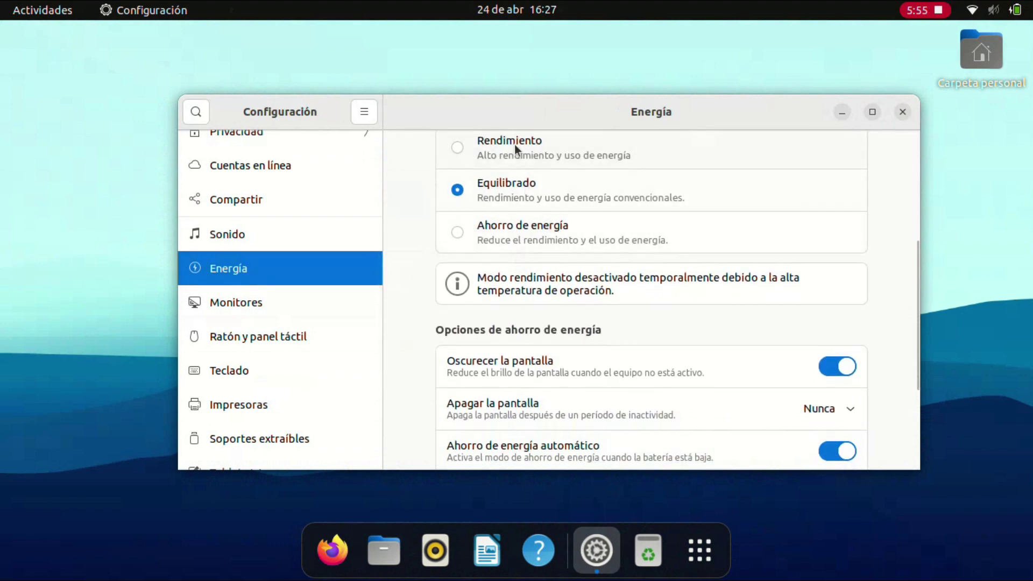
scroll(509, 240, "down", 5)
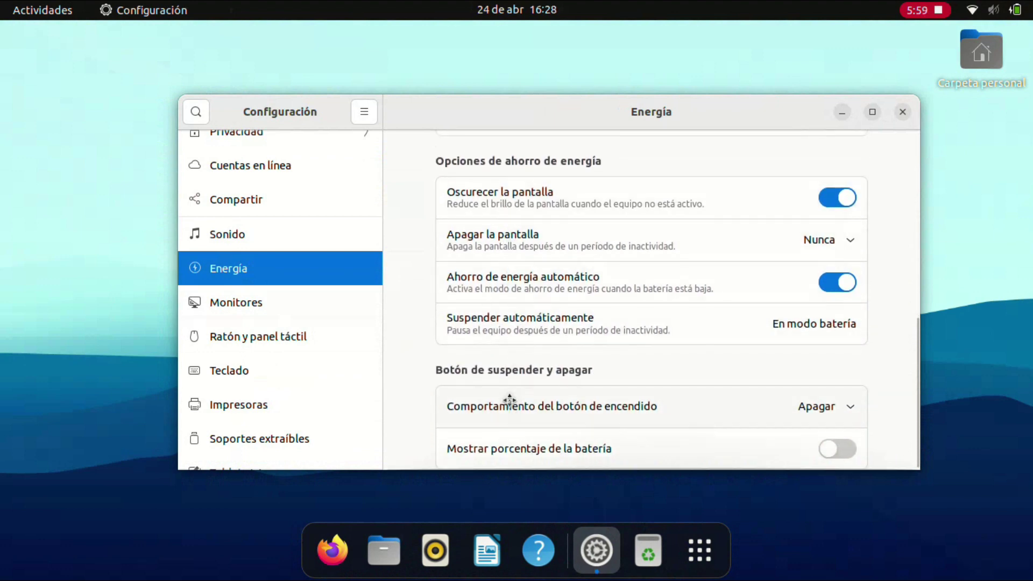
- View the Ratón y panel táctil and Teclado settings, and close the settings window
left_click(279, 309)
left_click(256, 339)
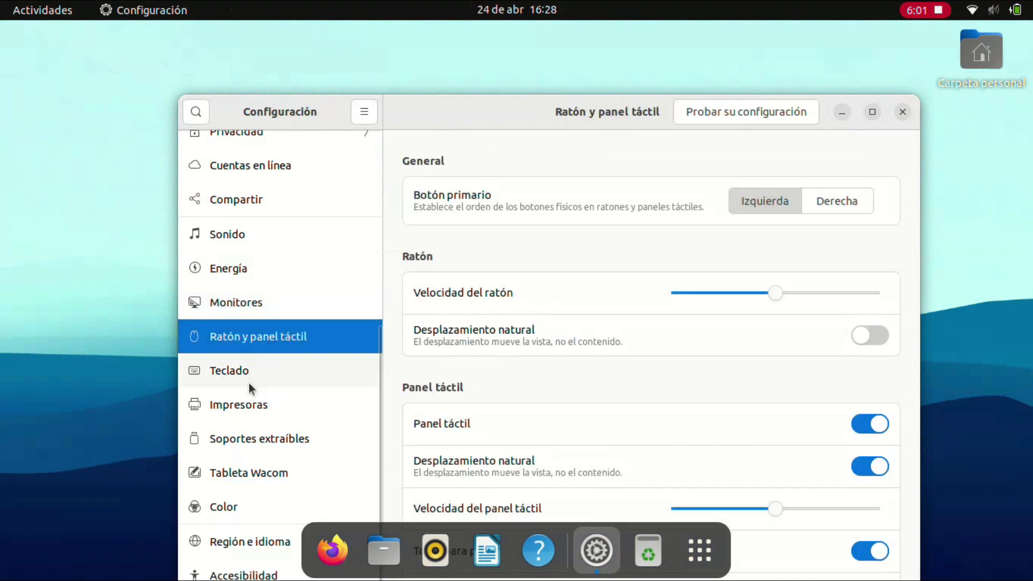
left_click(230, 379)
scroll(240, 422, "down", 2)
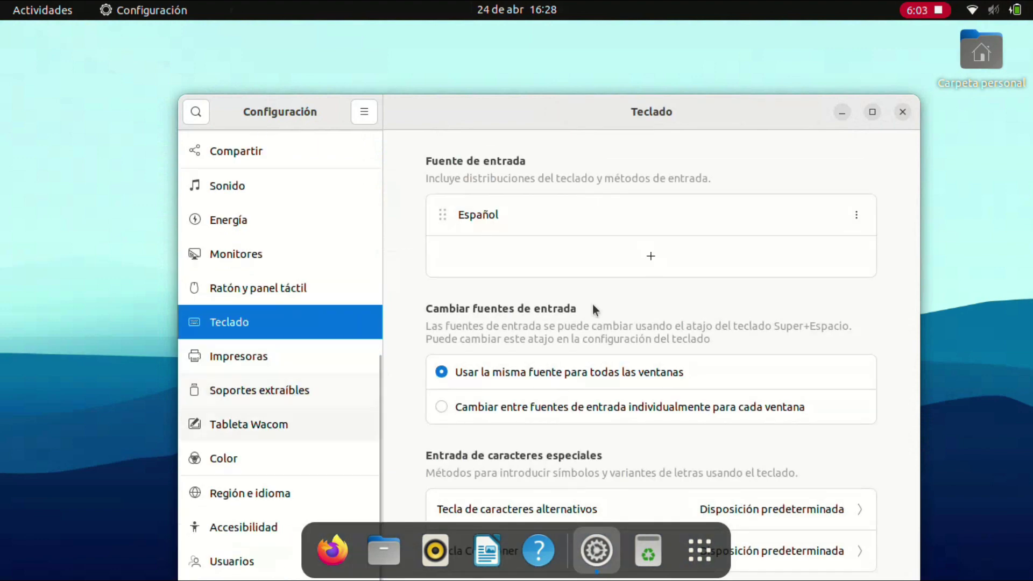
left_click(902, 112)
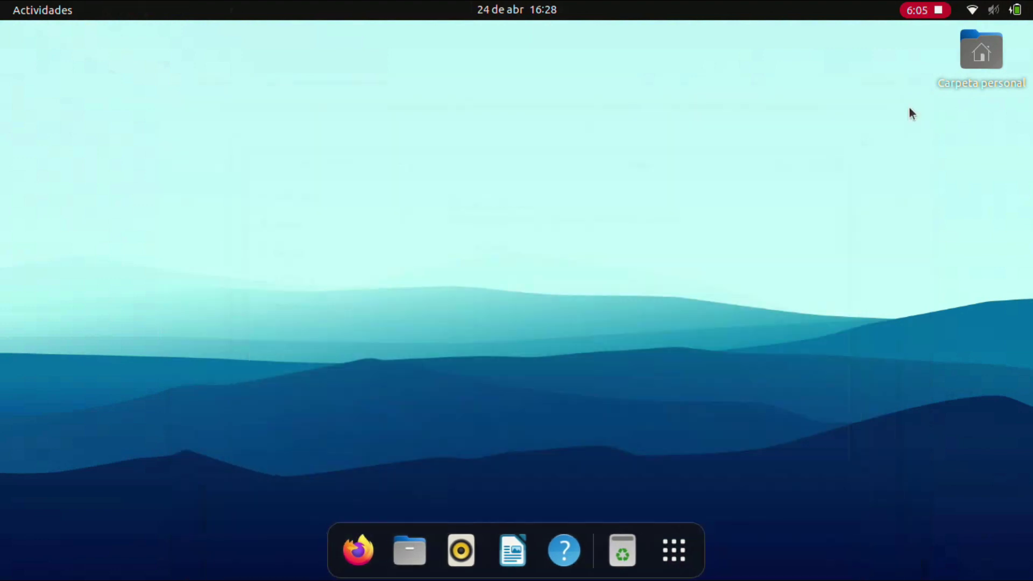
- Browse both pages of installed applications, return to the desktop, and check the calendar and notifications
left_click(671, 551)
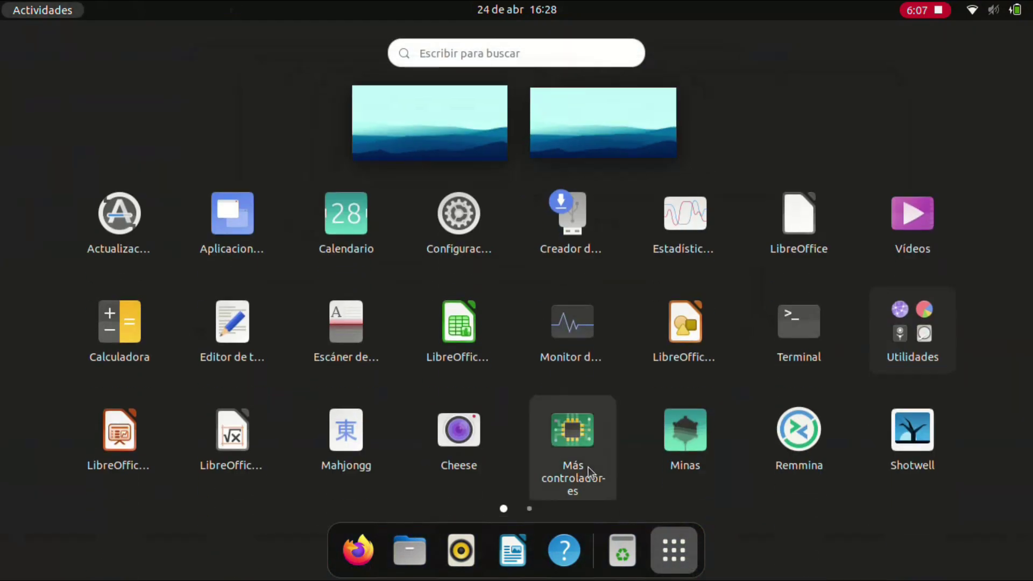
scroll(553, 476, "down", 1)
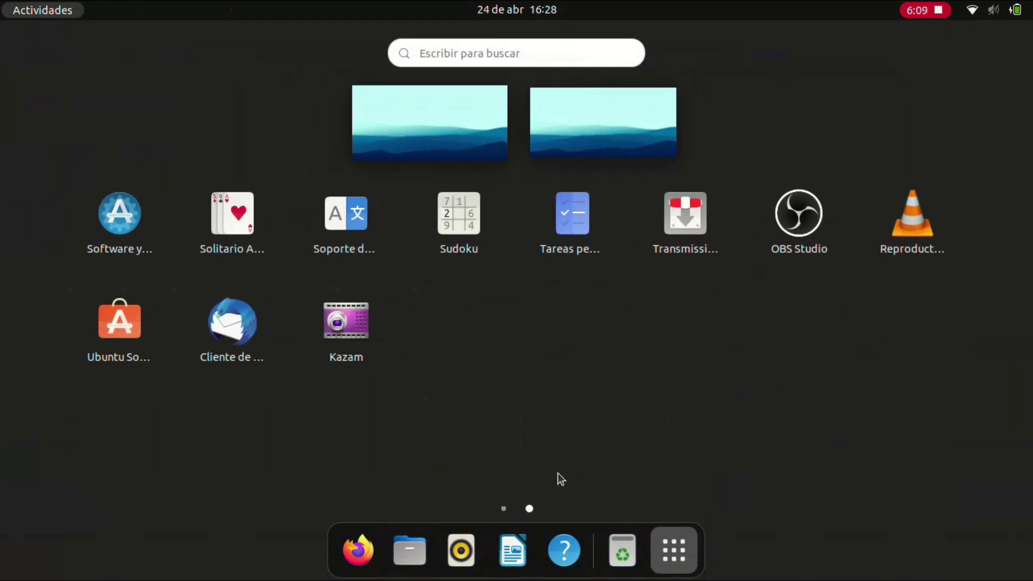
scroll(492, 321, "up", 1)
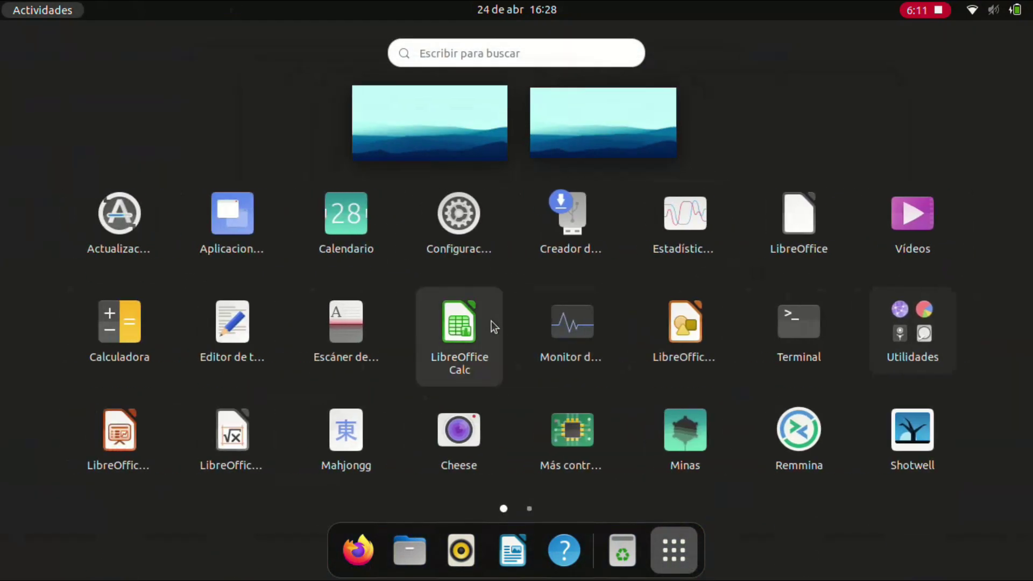
left_click(446, 144)
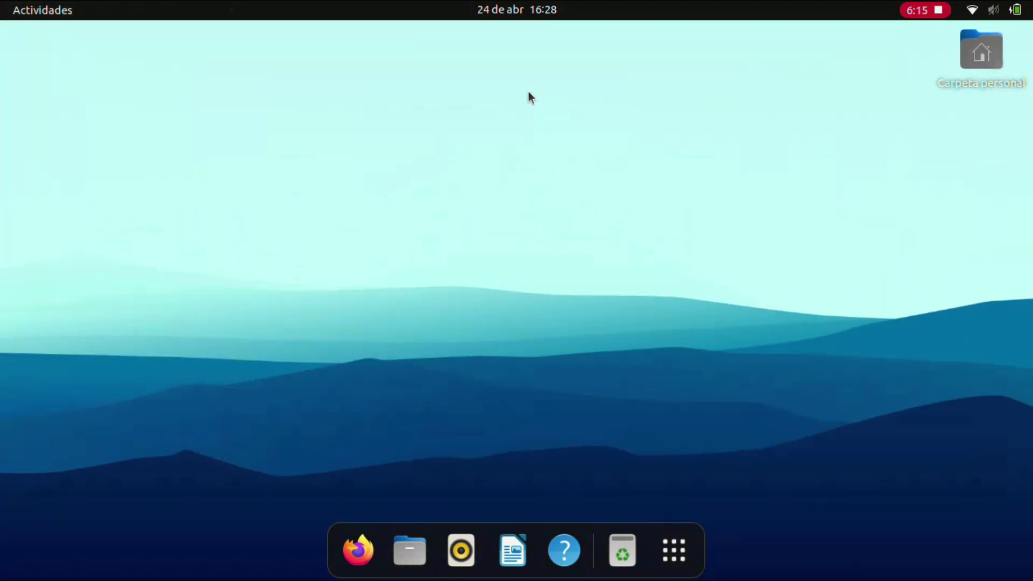
left_click(517, 9)
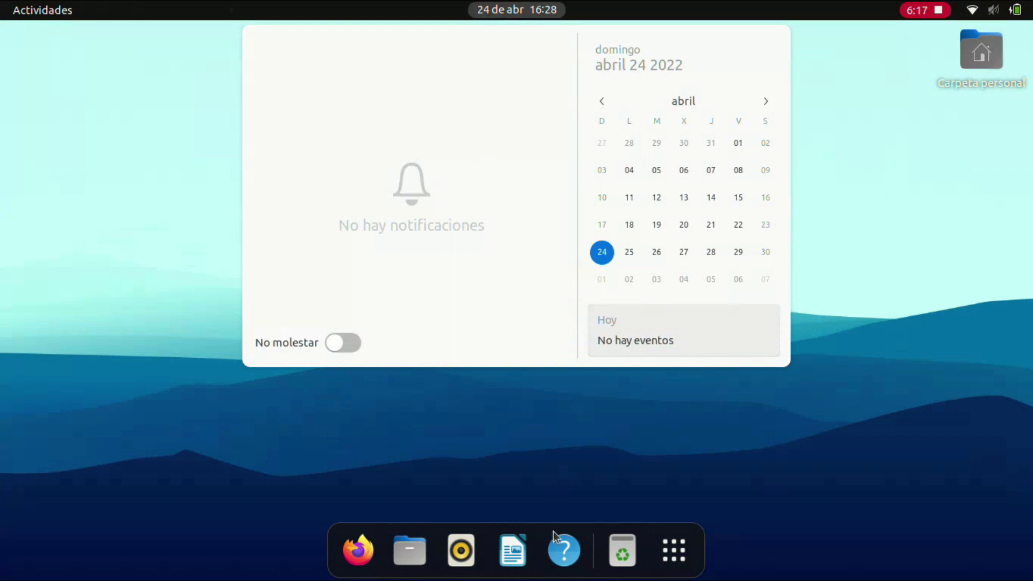
left_click(672, 554)
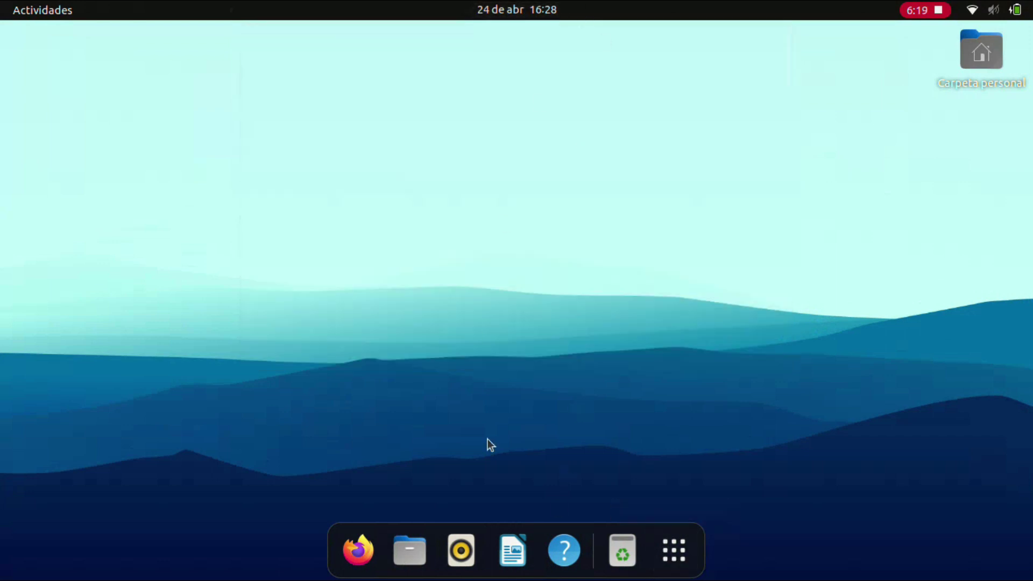
- Launch Rhythmbox from the dock and open Ubuntu Software from the second page of applications
left_click(461, 550)
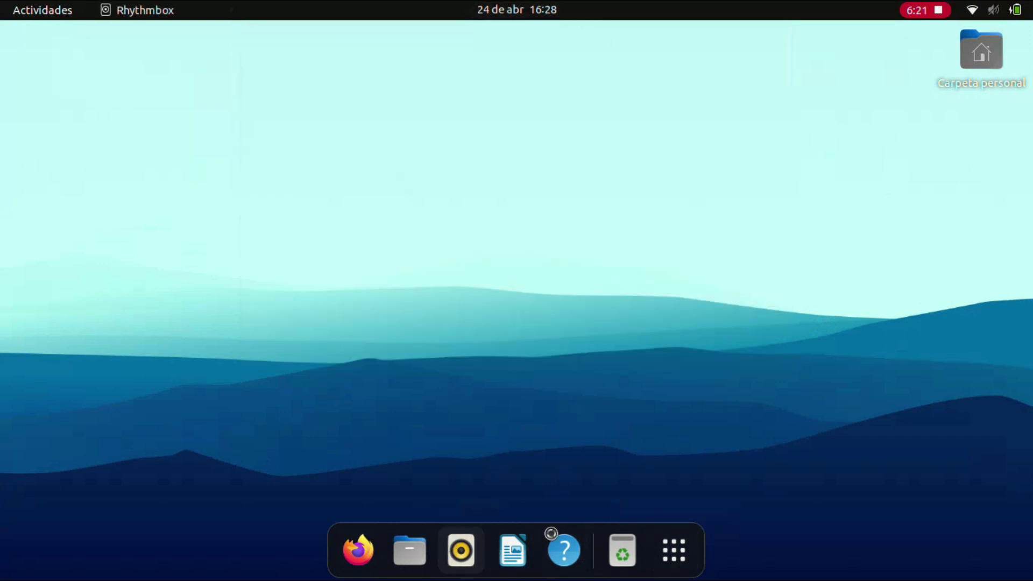
left_click(674, 550)
scroll(656, 390, "down", 1)
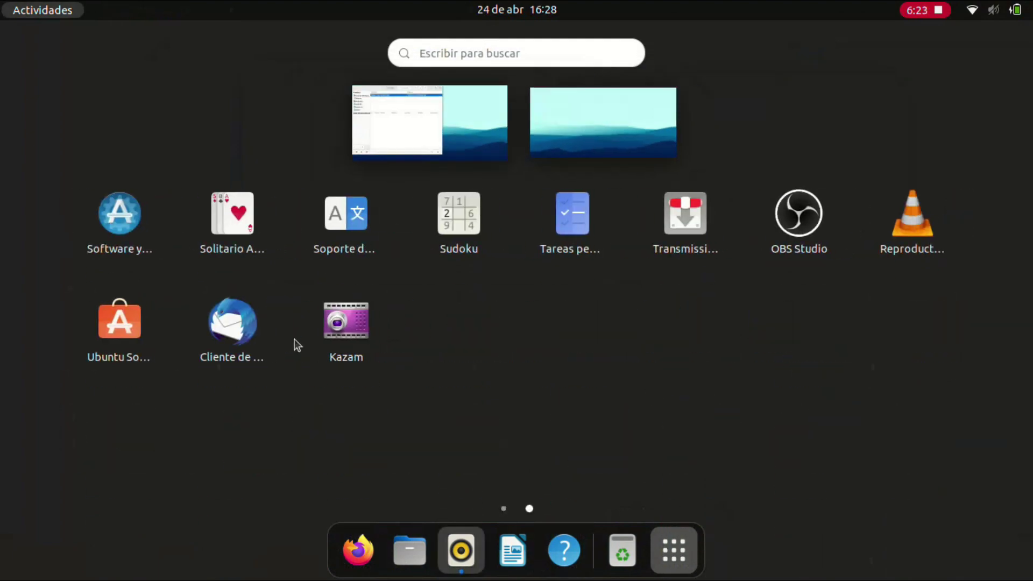
left_click(143, 341)
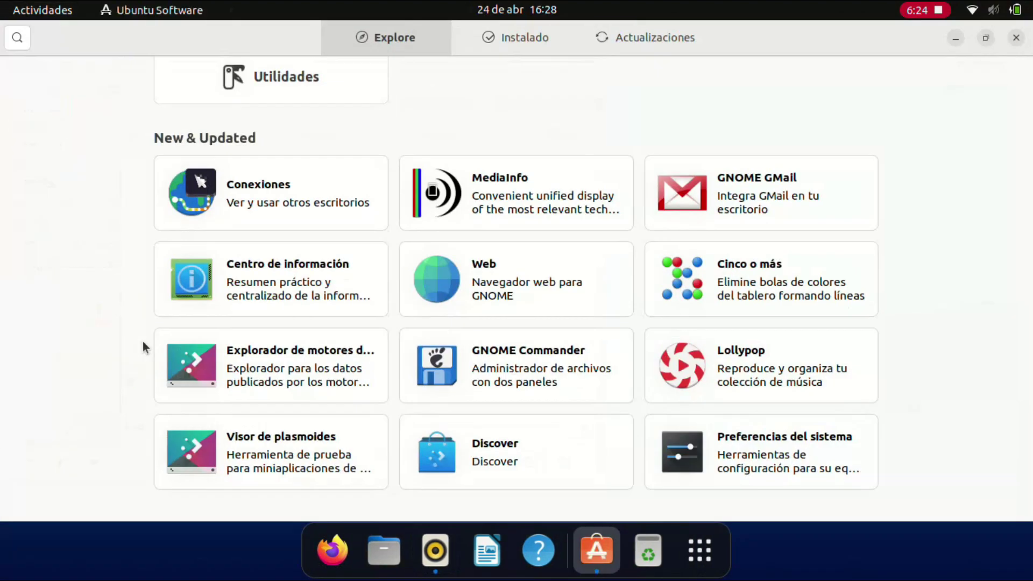
- Look through the store's featured apps and categories, and briefly view the Education category
scroll(438, 364, "up", 10)
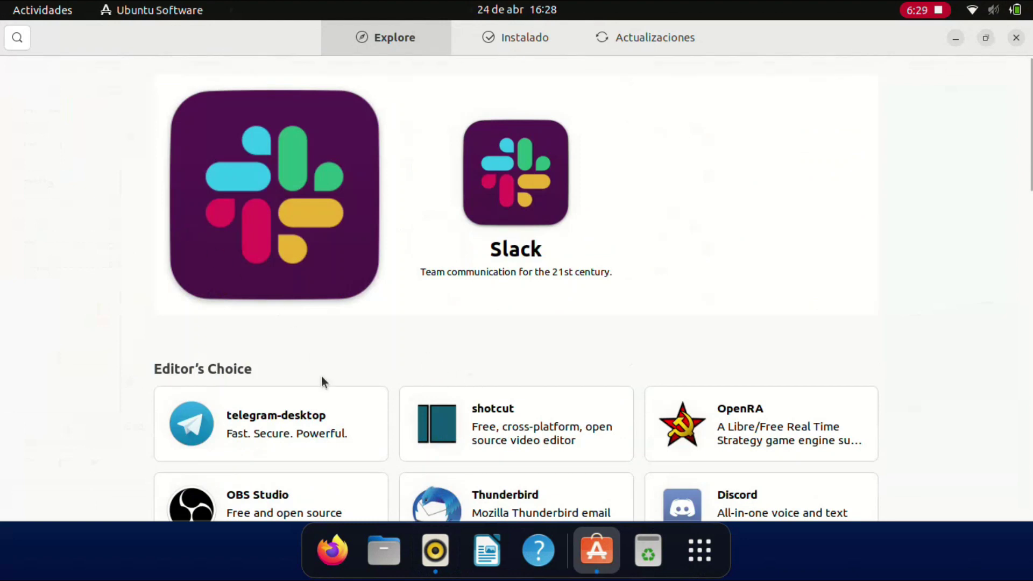
scroll(324, 382, "down", 3)
scroll(323, 382, "down", 4)
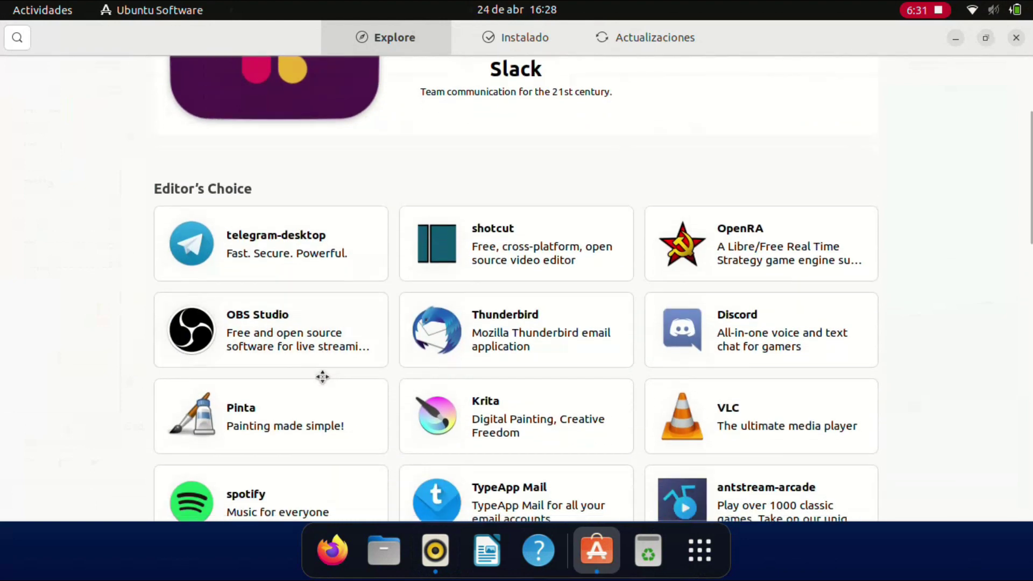
scroll(322, 376, "down", 2)
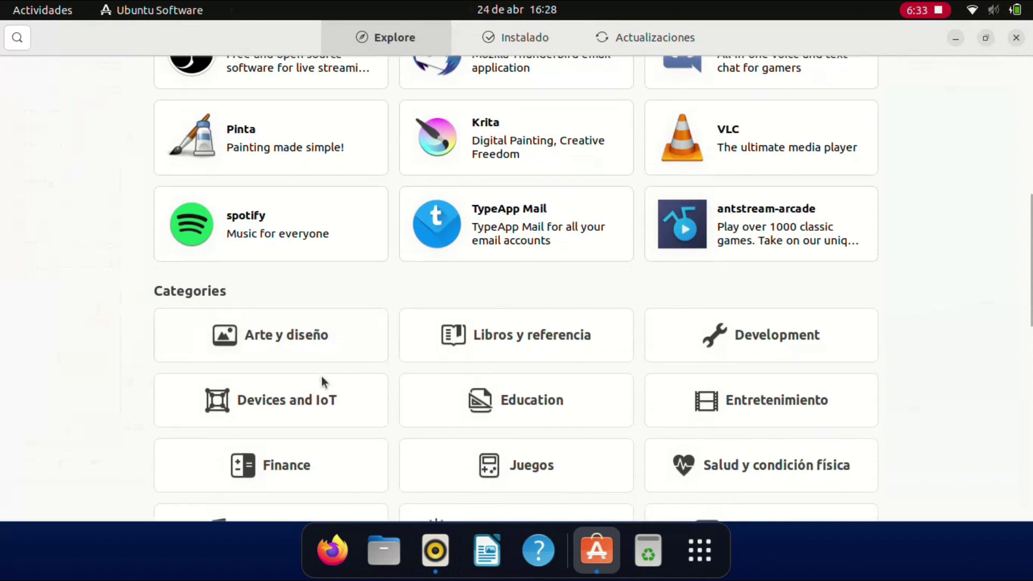
left_click(473, 376)
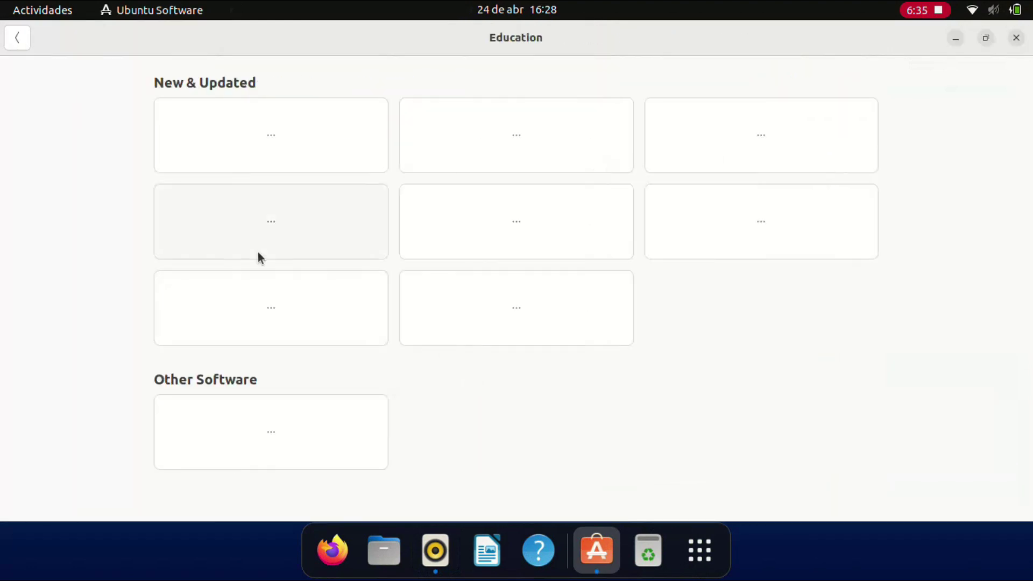
left_click(17, 38)
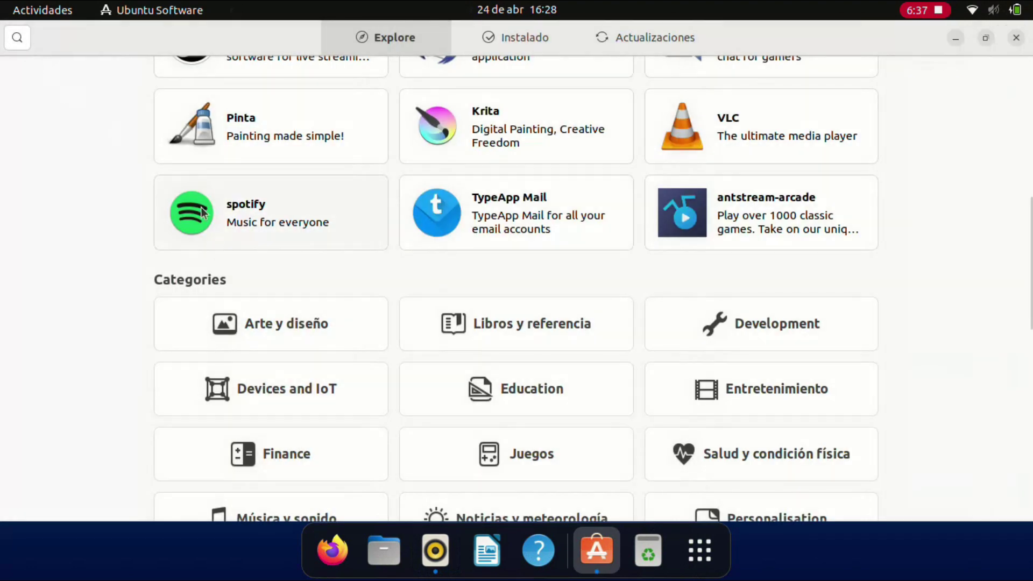
- View the telegram-desktop page in the store, minimize Ubuntu Software, and close Rhythmbox
scroll(285, 360, "up", 5)
left_click(285, 359)
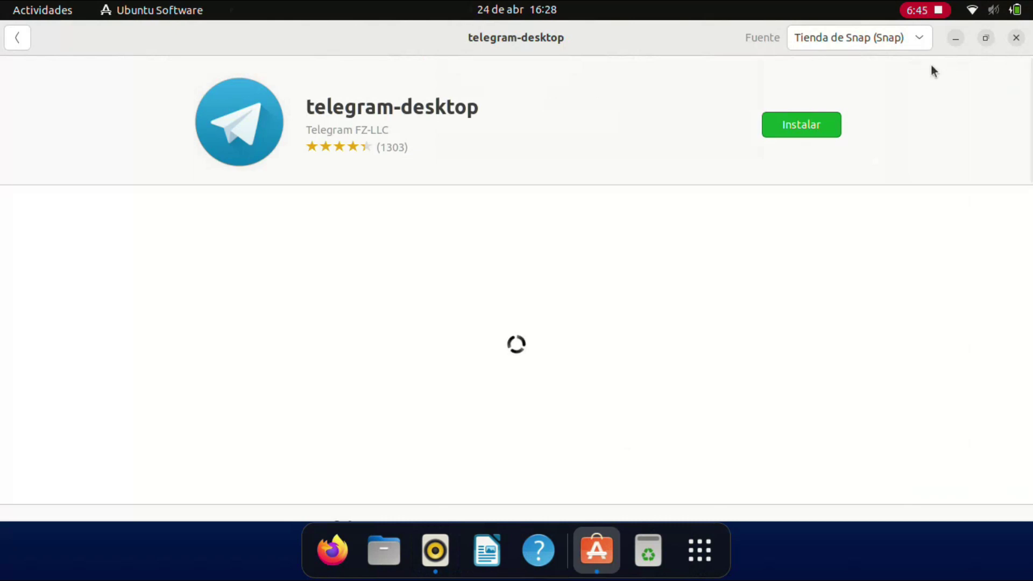
left_click(949, 41)
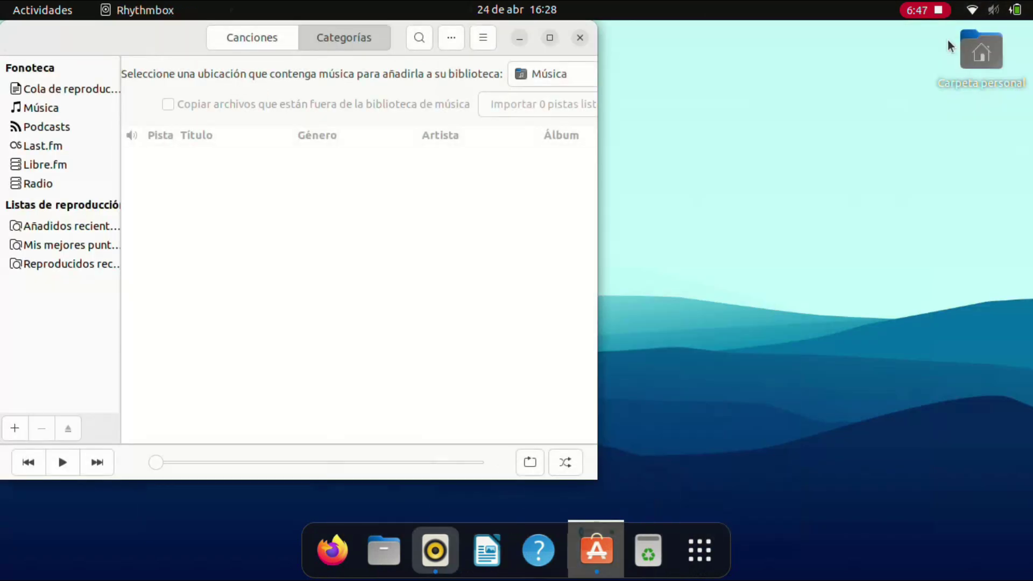
left_click(580, 42)
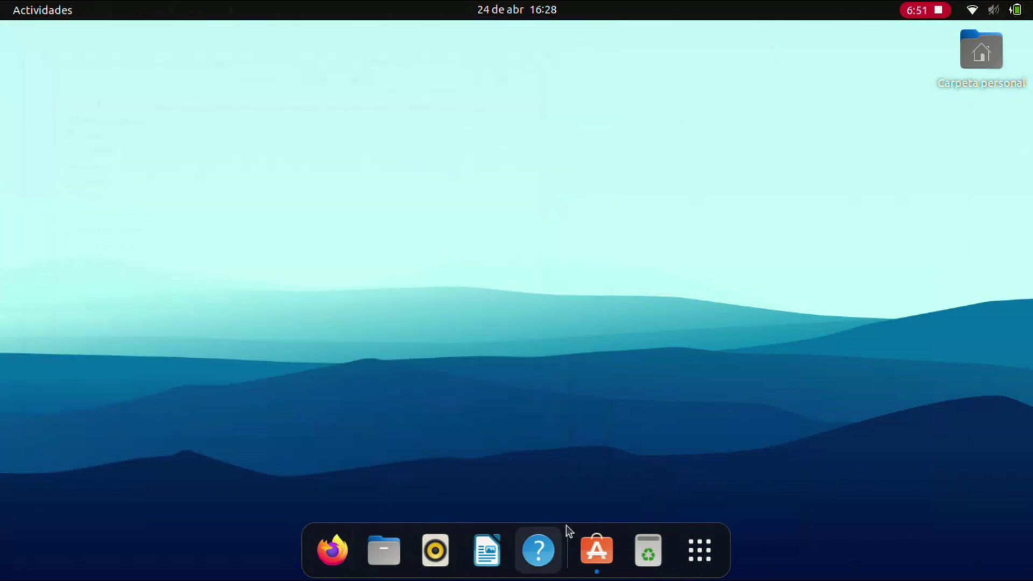
- Browse both pages of installed applications and open the startup applications preferences
left_click(699, 549)
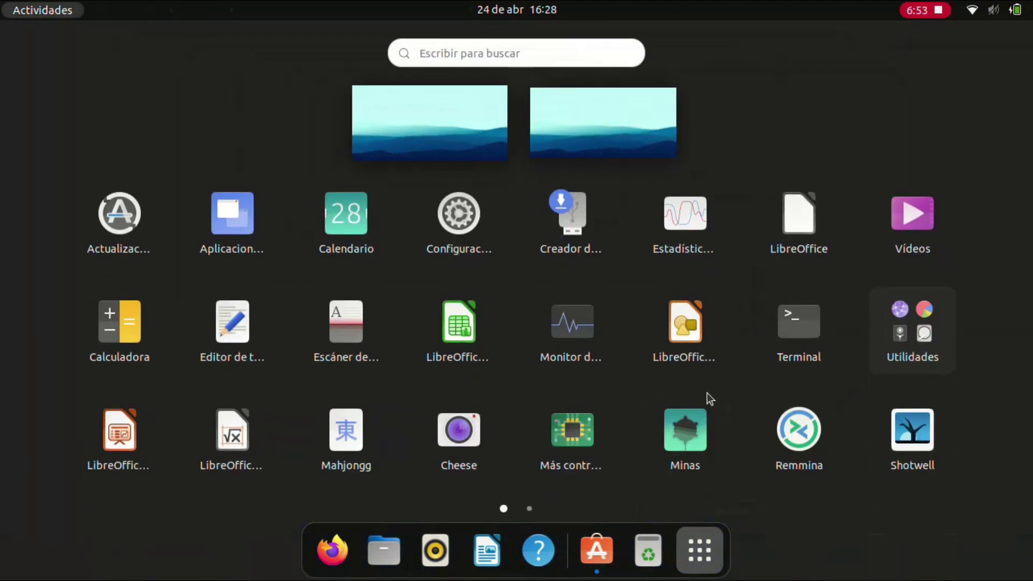
scroll(707, 393, "down", 1)
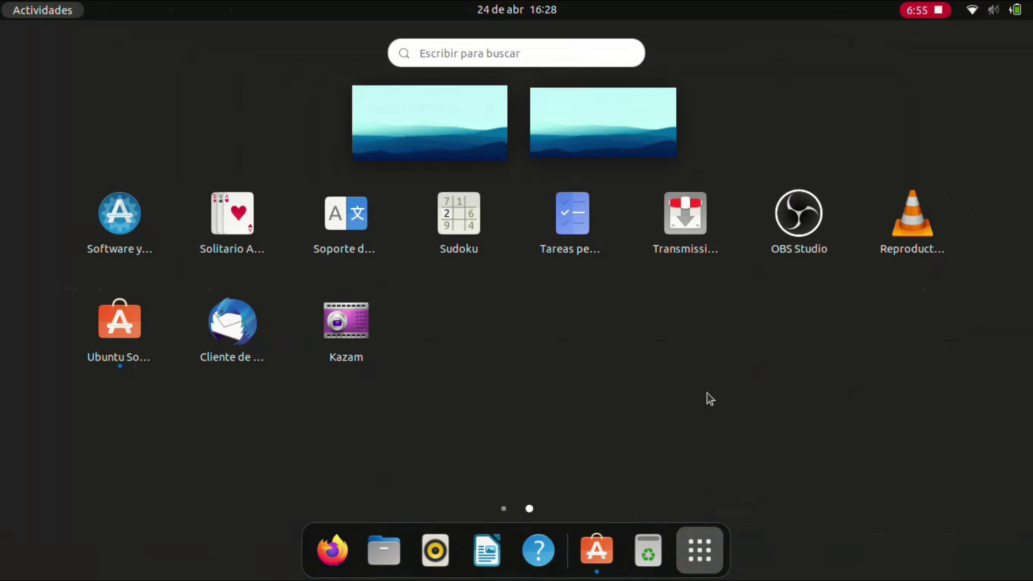
scroll(663, 398, "up", 1)
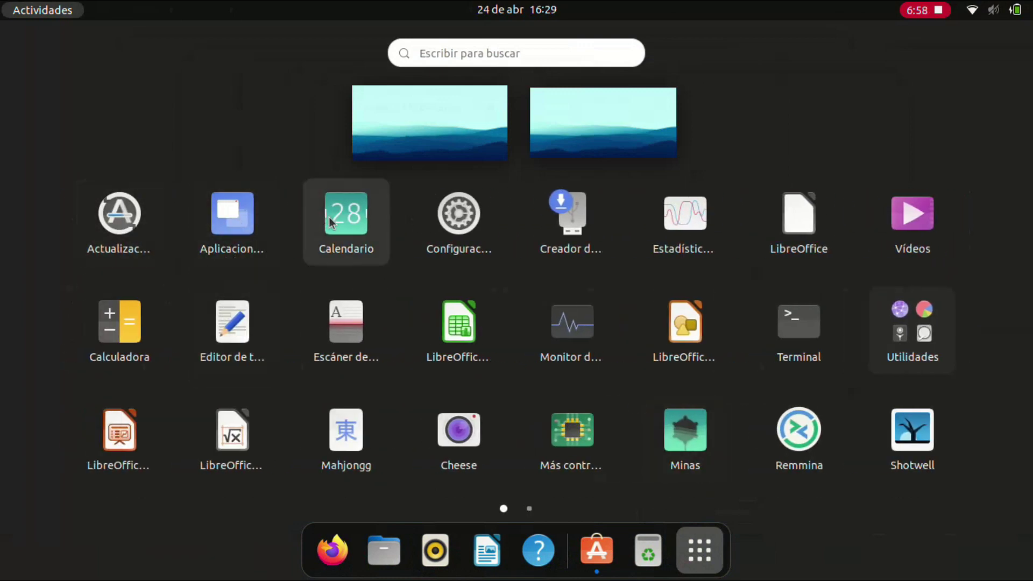
left_click(237, 217)
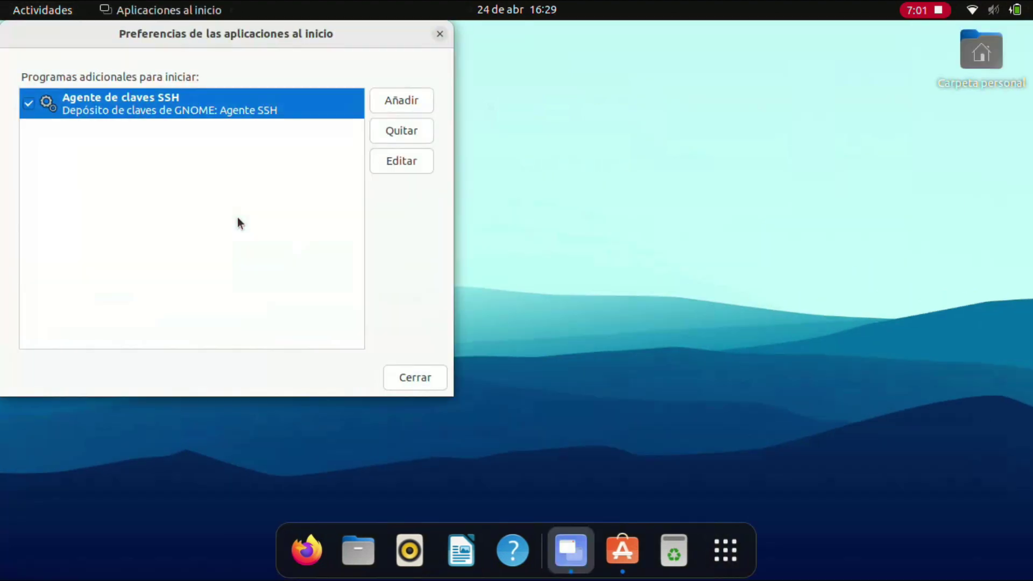
- Close the startup applications preferences and browse the second page of installed applications
left_click(440, 34)
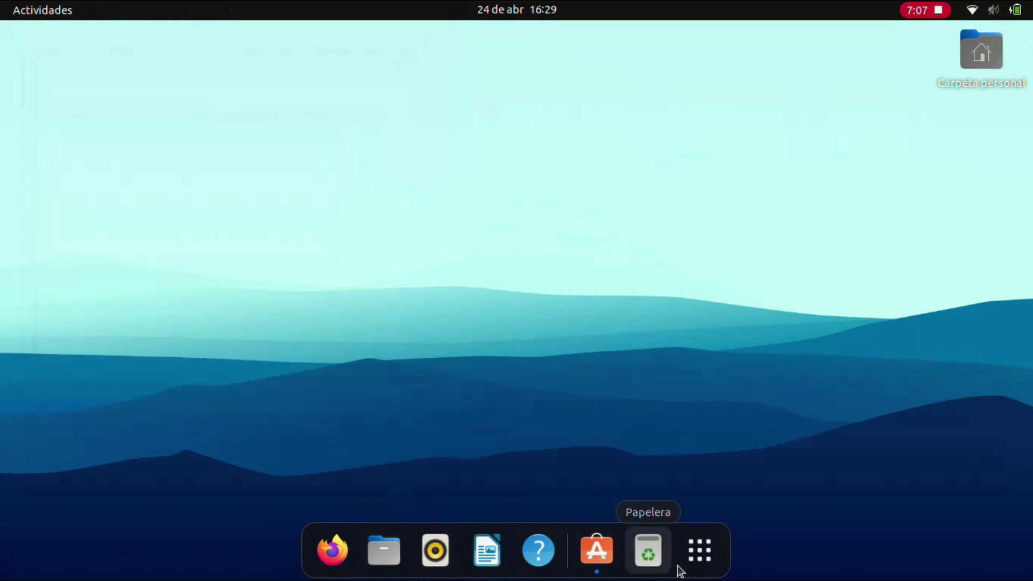
left_click(701, 562)
scroll(715, 380, "down", 1)
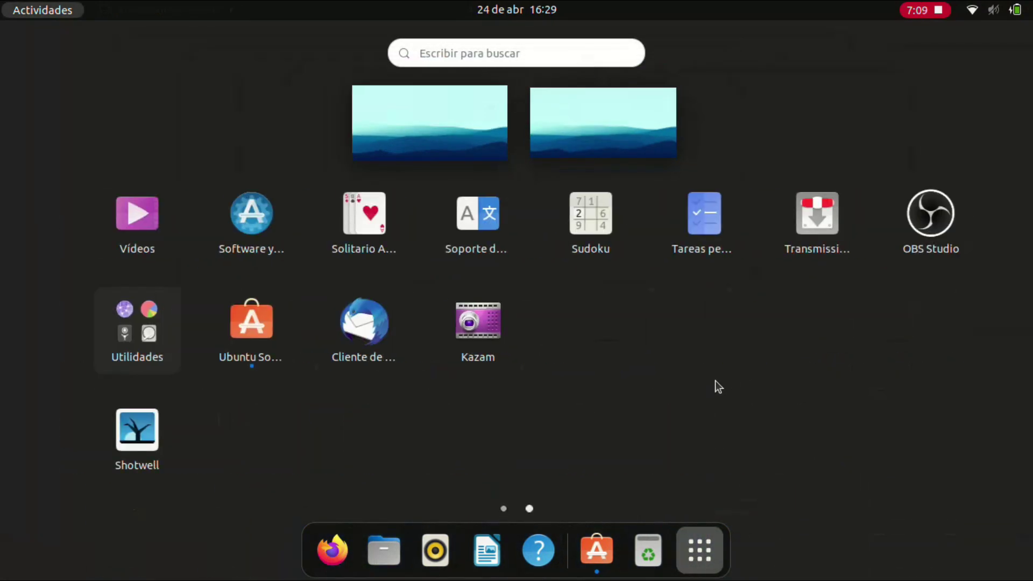
scroll(715, 380, "up", 1)
scroll(728, 456, "down", 1)
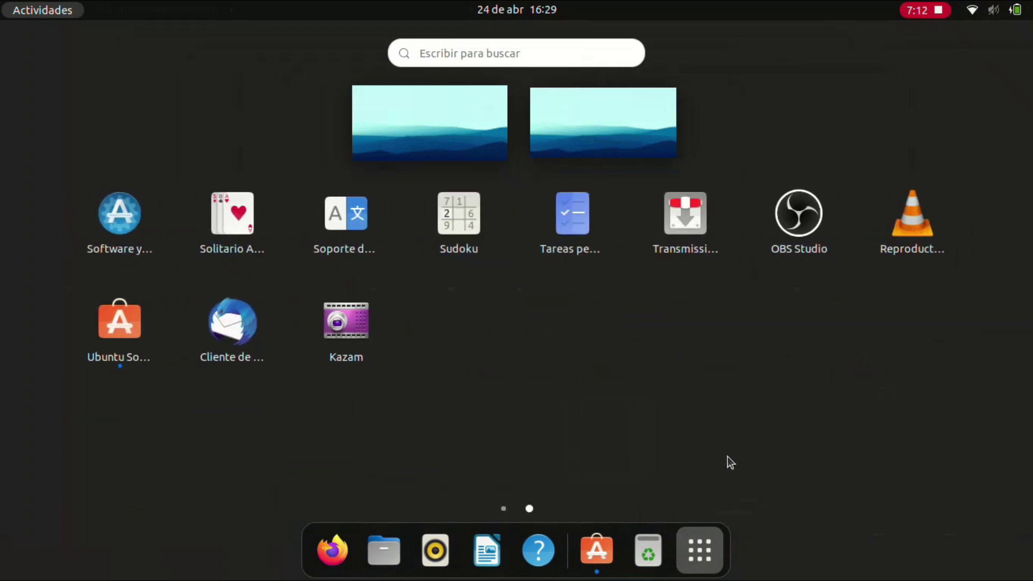
left_click(728, 457)
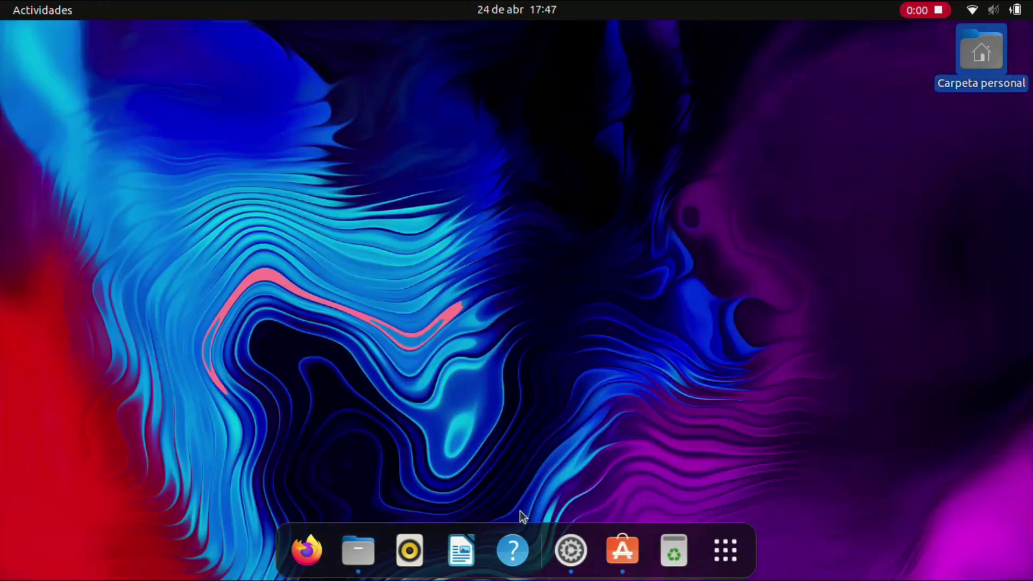
- View the system menu, the calendar with notifications, and the activities overview, then briefly show the applications grid and return to the desktop
left_click(1024, 18)
left_click(726, 15)
left_click(528, 14)
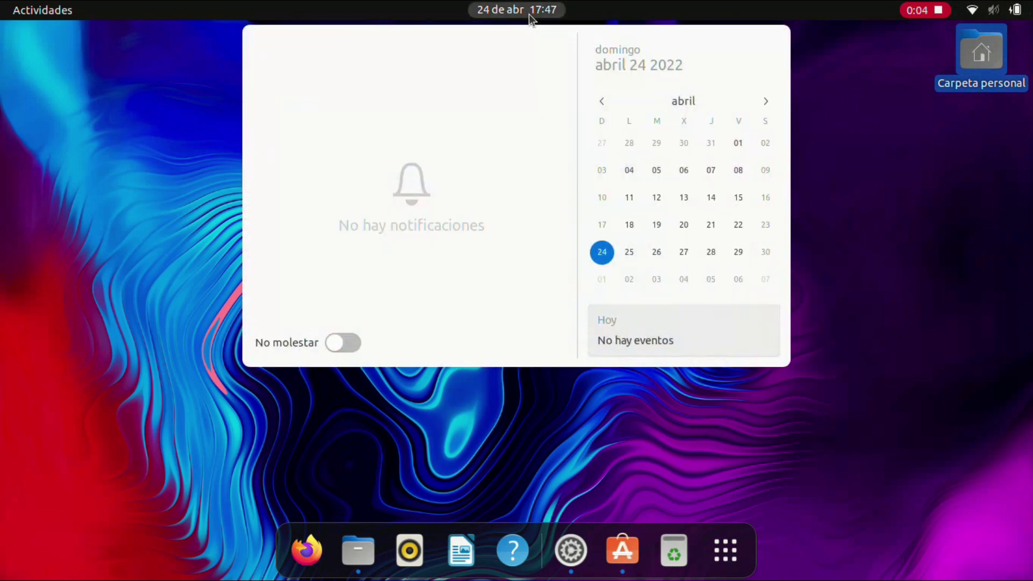
left_click(74, 7)
key("Escape")
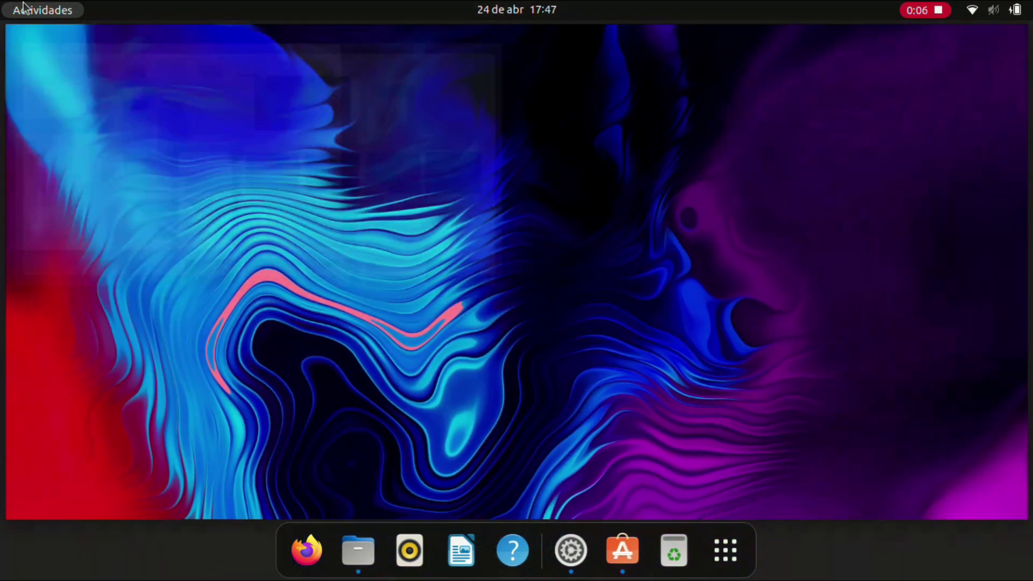
left_click(737, 547)
left_click(738, 547)
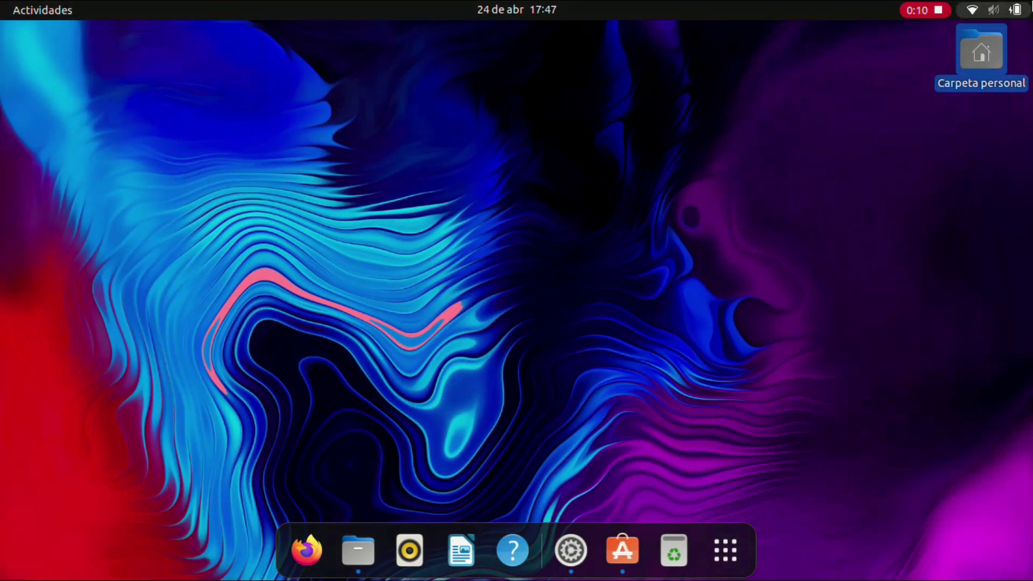